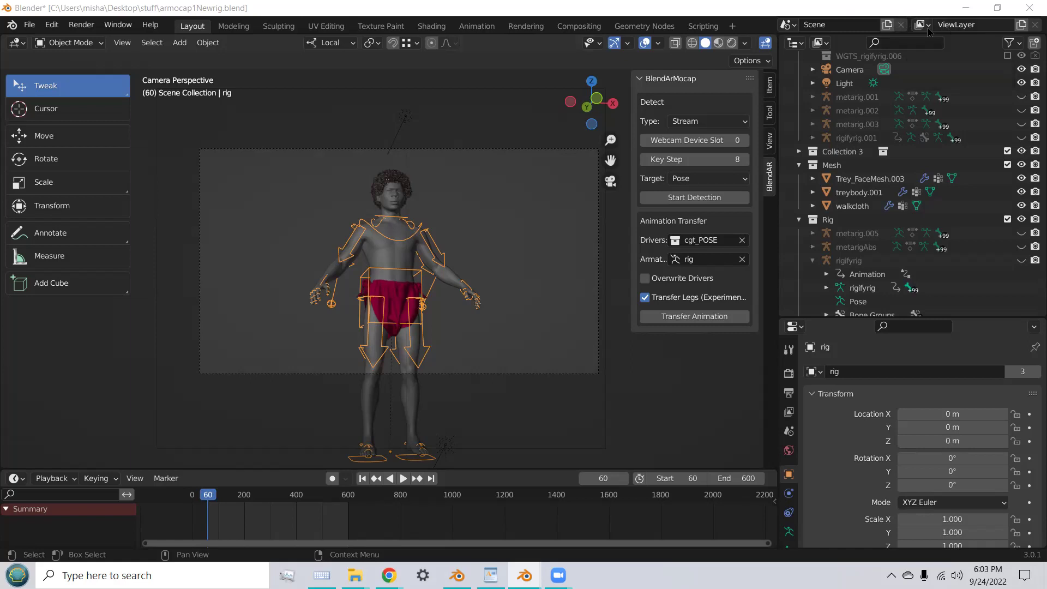
# Step: Open Blender Preferences on the Add-ons page and maximize the window
pyautogui.click(49, 26)
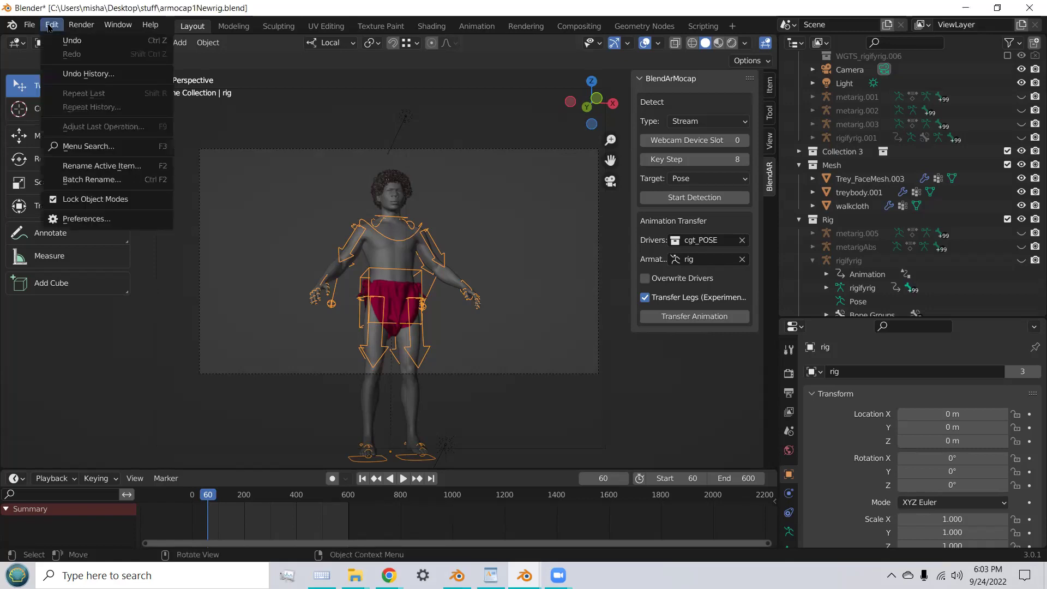
pyautogui.click(126, 223)
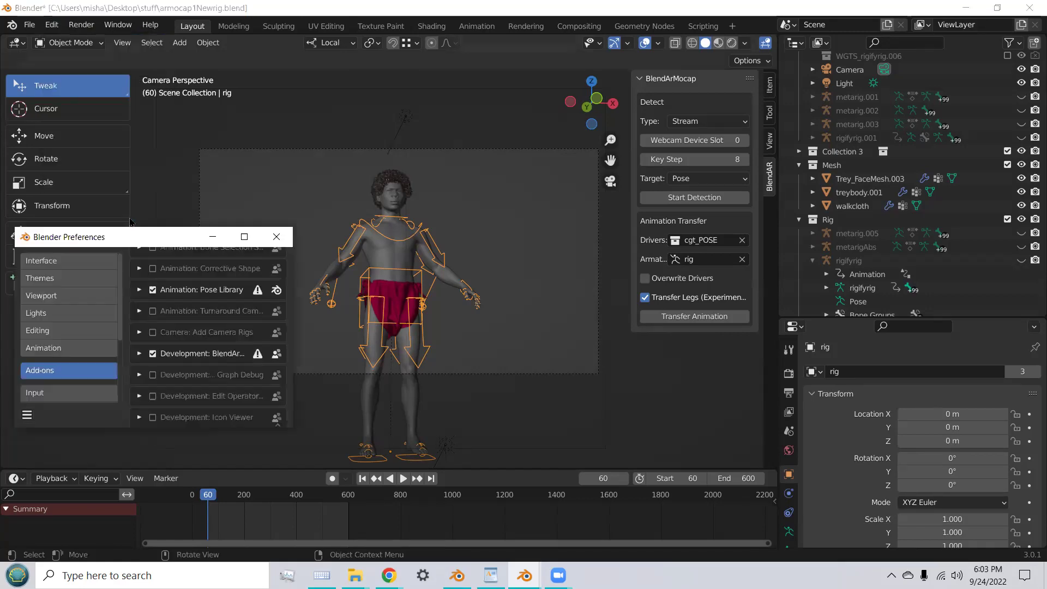
pyautogui.click(245, 236)
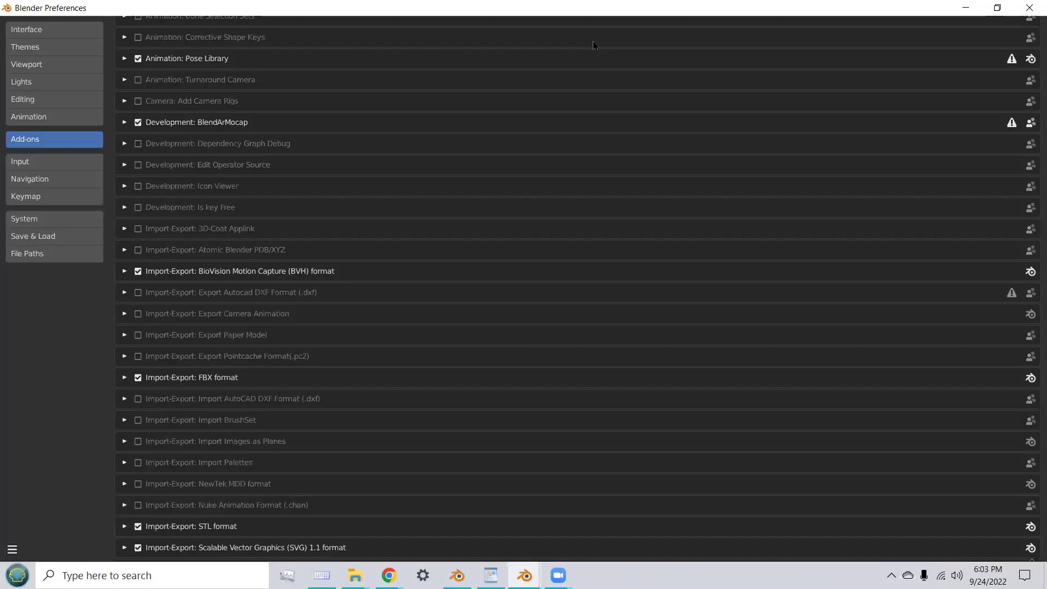
pyautogui.scroll(10, 1031, 149)
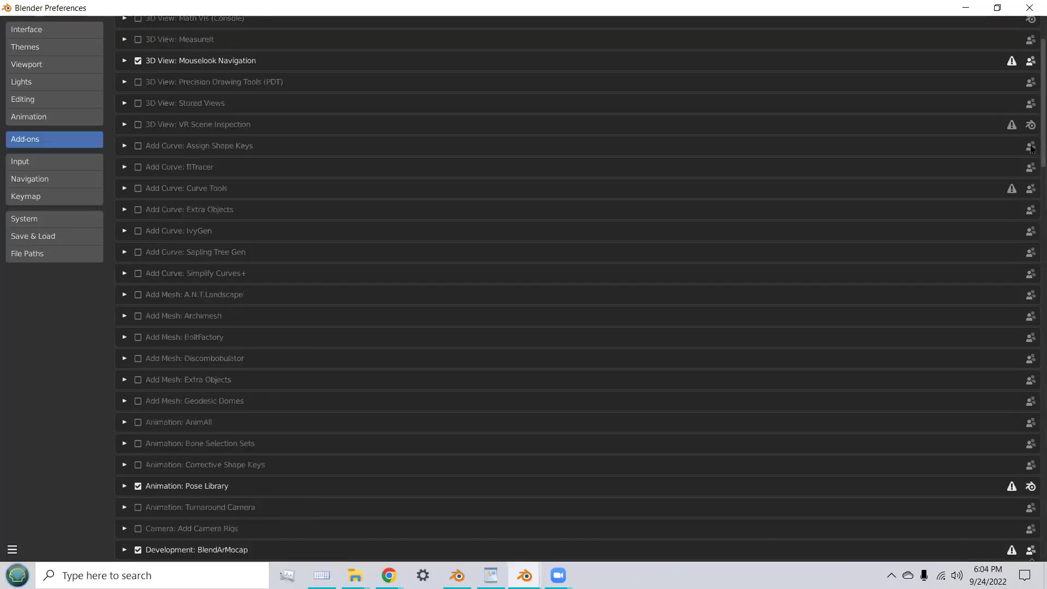
pyautogui.scroll(3, 1031, 148)
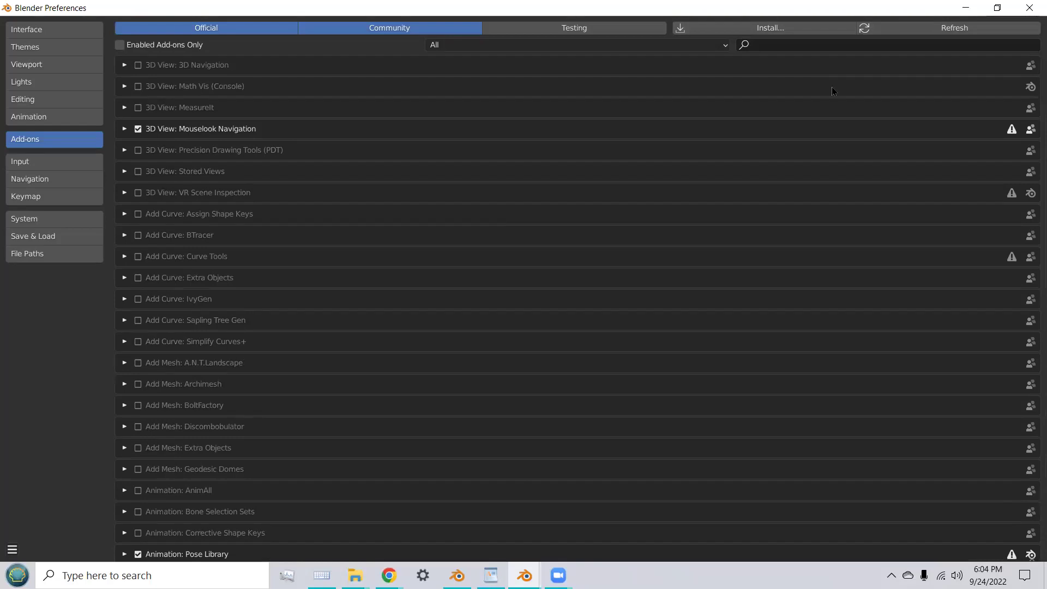
# Step: Open and cancel the add-on Install dialog, then scroll to Development: BlendArMocap
pyautogui.click(803, 33)
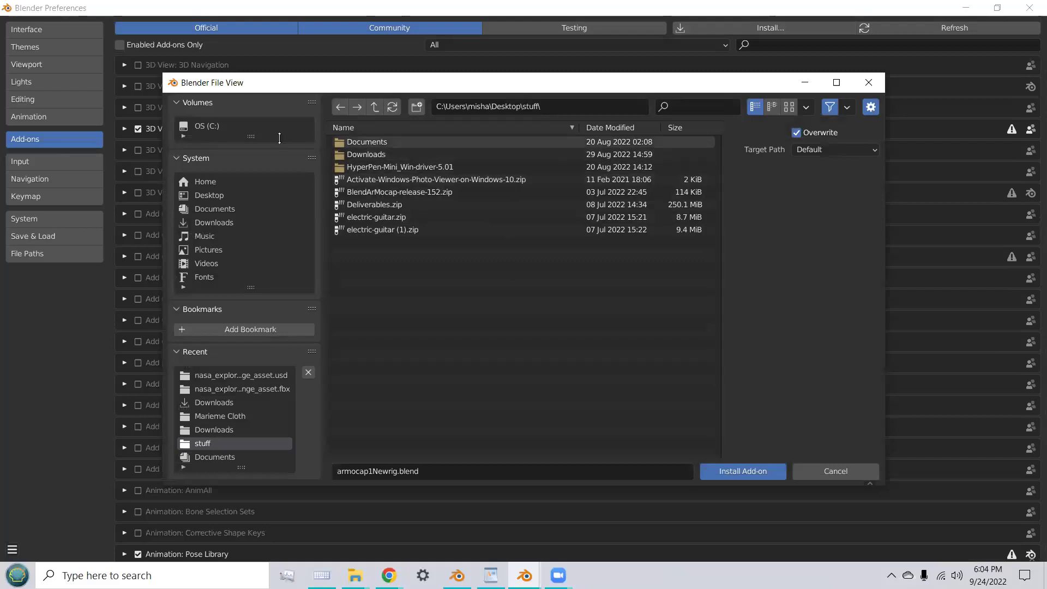
pyautogui.click(869, 83)
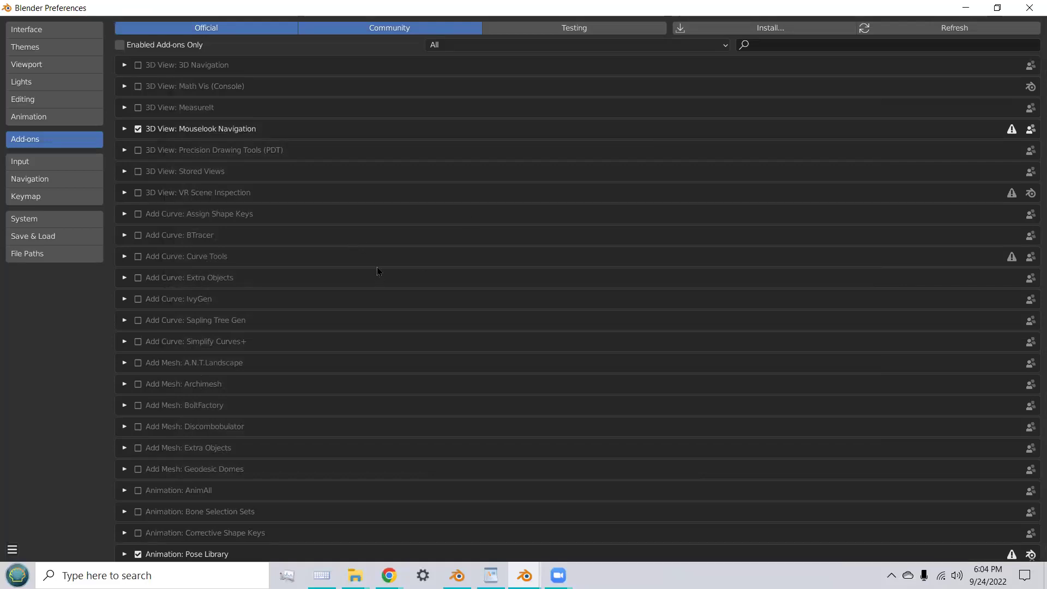
pyautogui.moveTo(1032, 120); pyautogui.dragTo(995, 211)
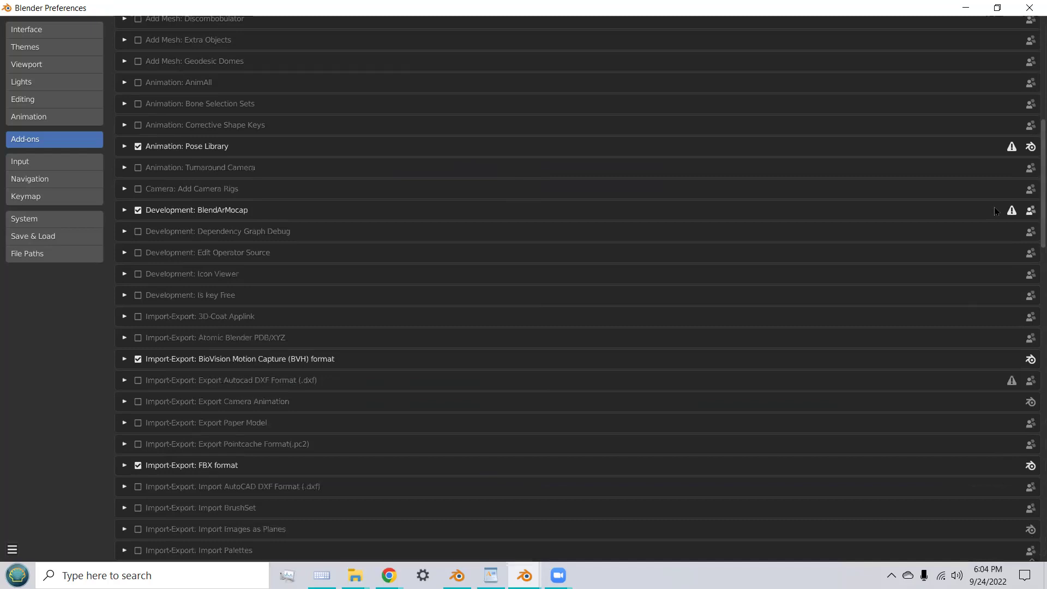
# Step: Expand BlendArMocap to show pip, cv2, google.protobuf and mediapipe installed, with 720x480 stream dimensions
pyautogui.click(124, 211)
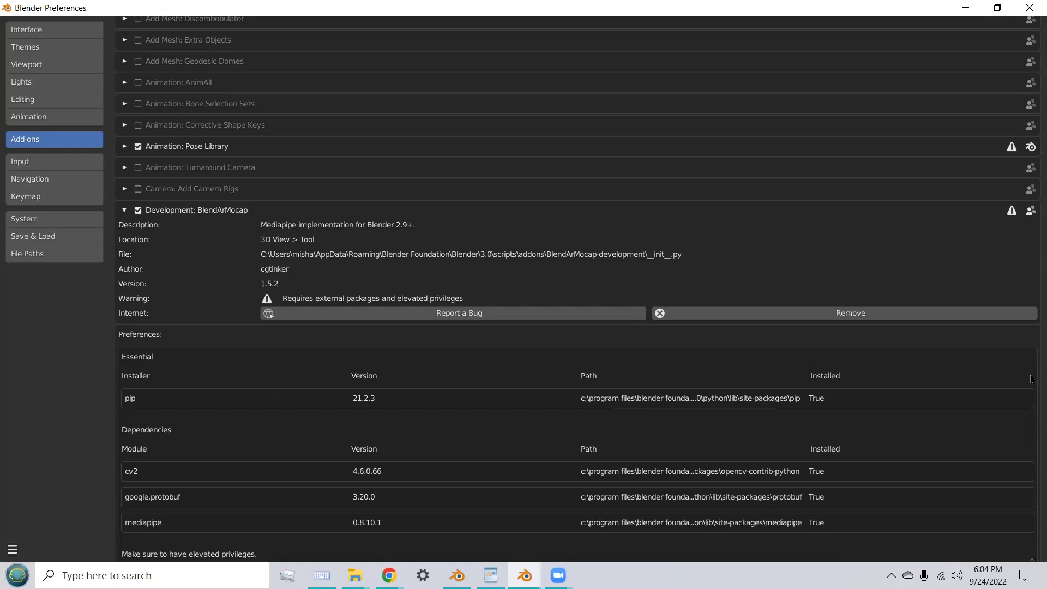
pyautogui.scroll(-10, 1031, 187)
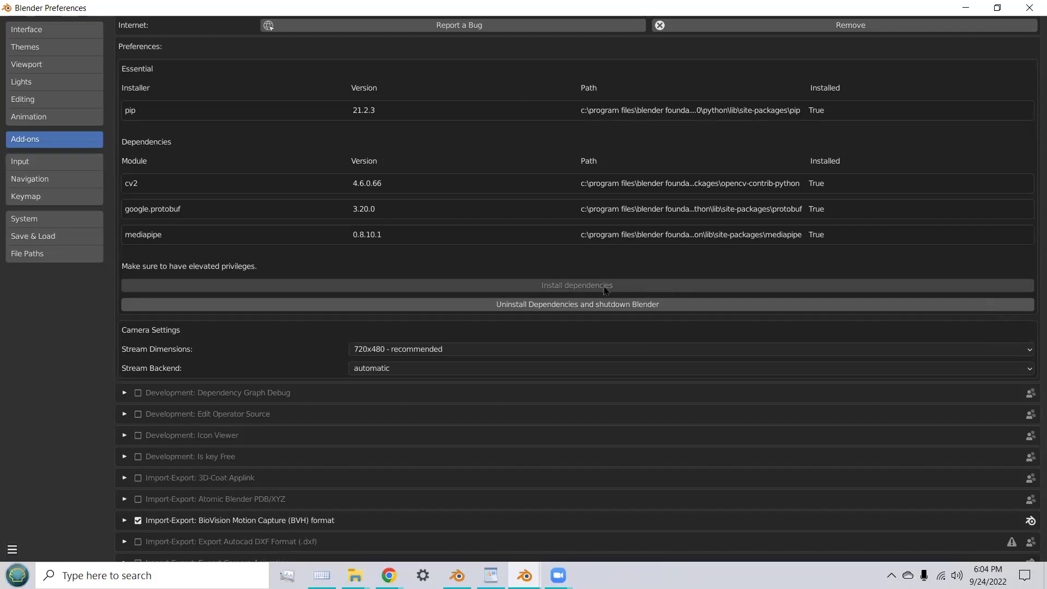
# Step: Restore down and minimize Preferences, then collapse and re-expand the BlendArMocap sidebar panel
pyautogui.click(999, 7)
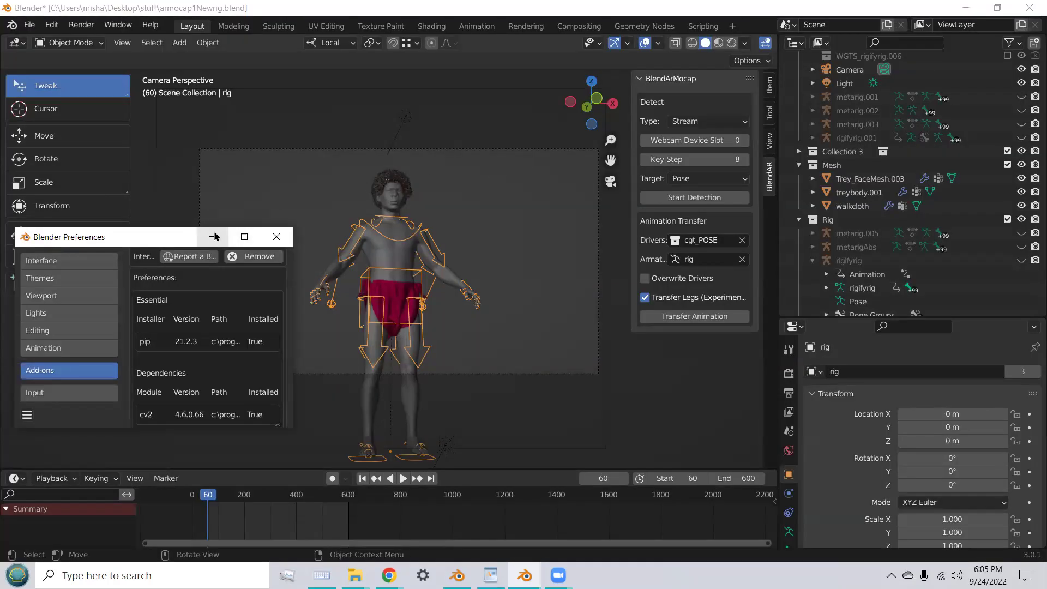
pyautogui.click(216, 236)
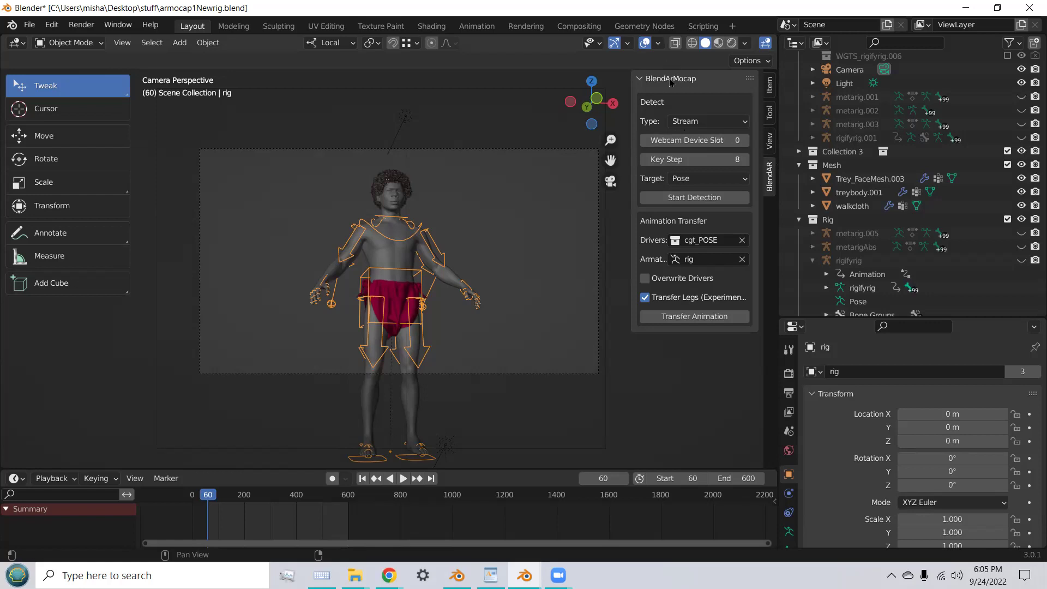
pyautogui.click(637, 78)
pyautogui.click(637, 77)
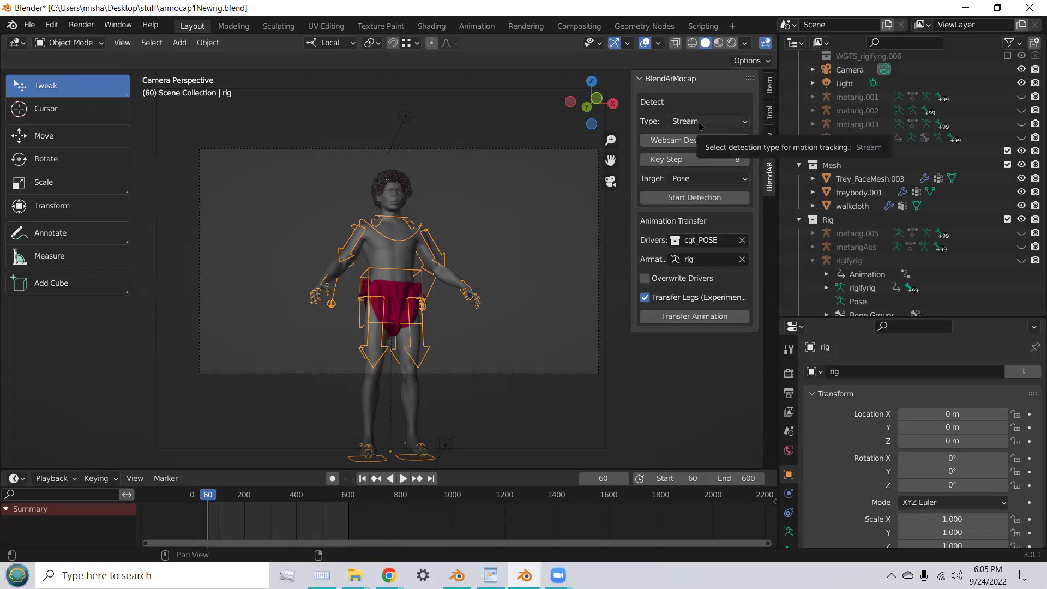
pyautogui.click(744, 126)
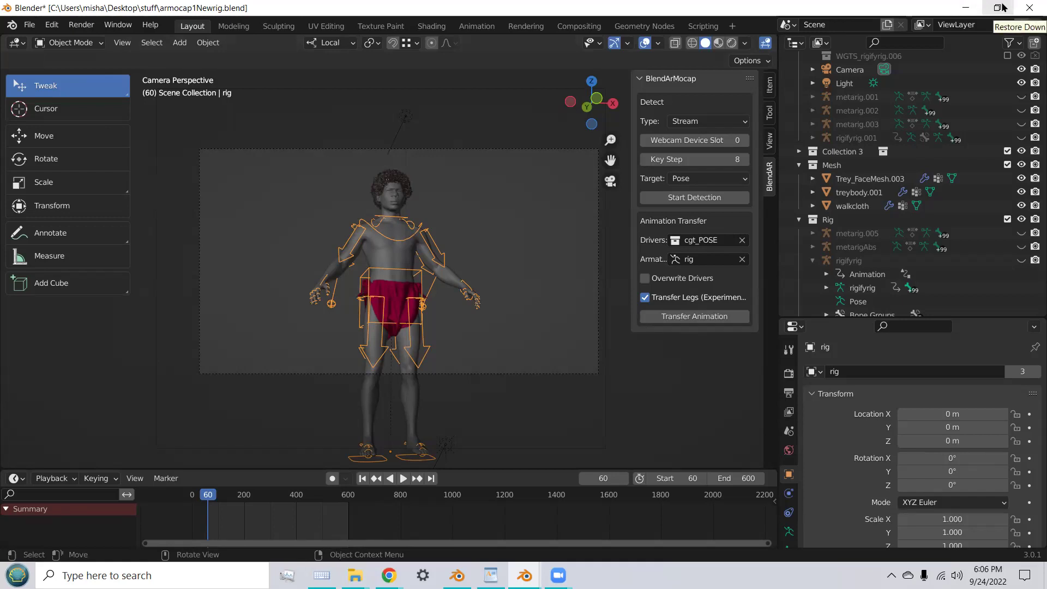
# Step: Restore down the Blender window so the desktop shows beside it
pyautogui.click(1004, 7)
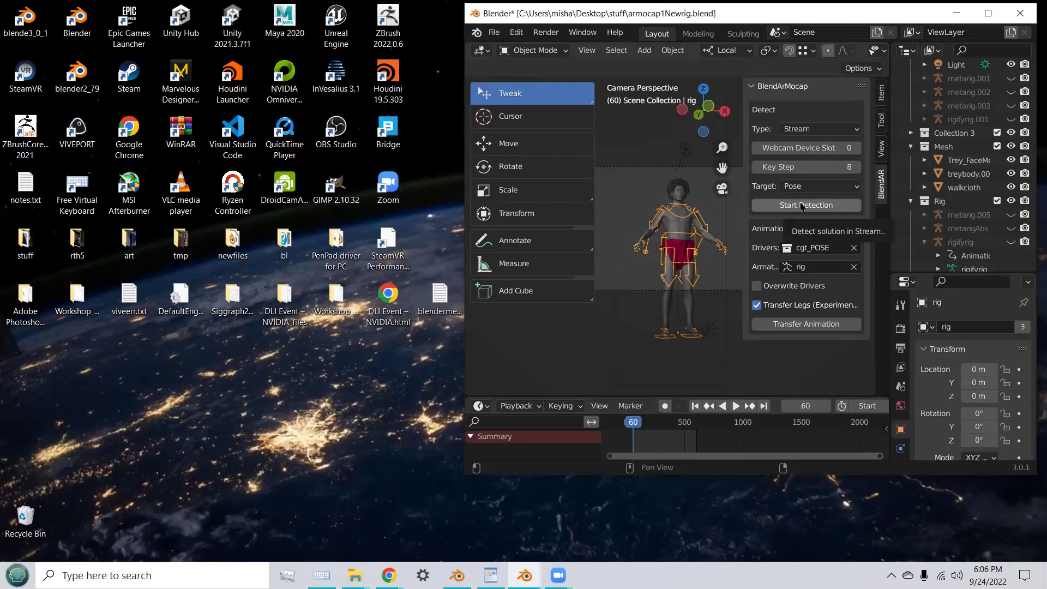
# Step: Run BlendArMocap webcam stream detection to record body motion, then stop it
pyautogui.click(801, 207)
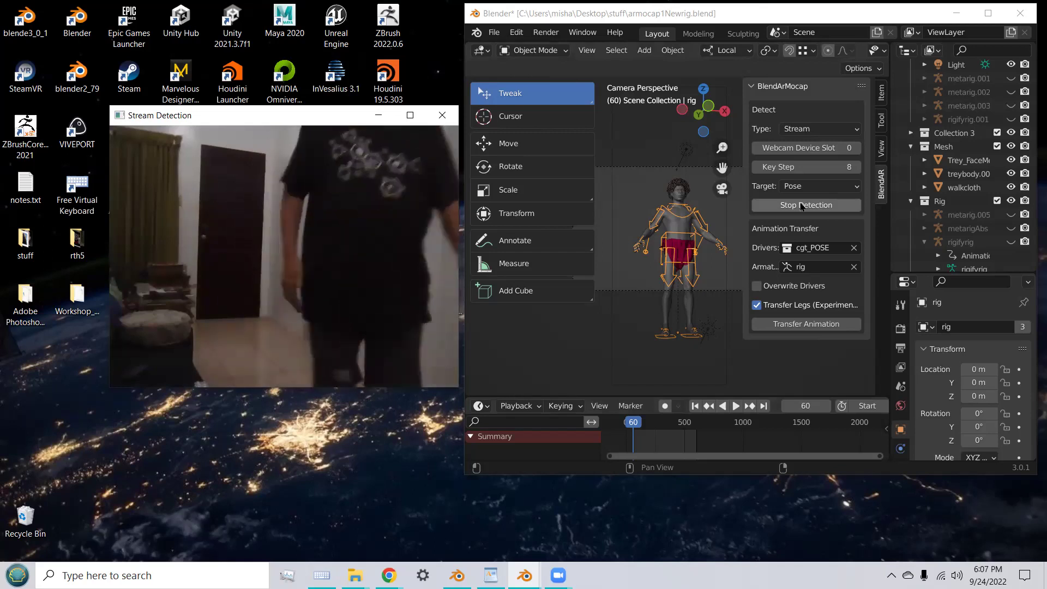
pyautogui.click(797, 206)
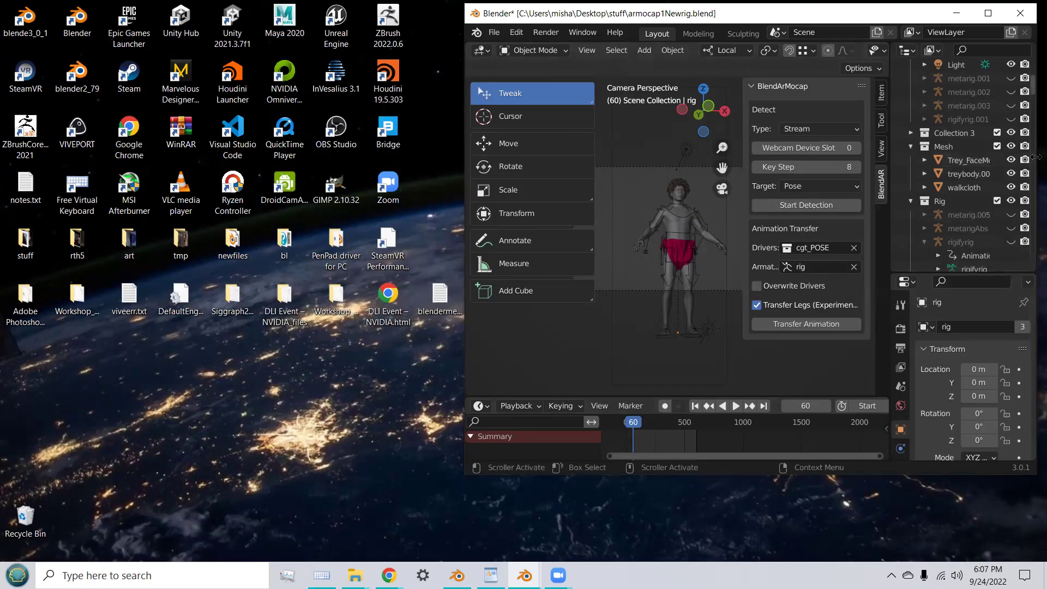
# Step: Maximize Blender and set 'rig' as the Animation Transfer armature, selecting it in the viewport
pyautogui.click(988, 13)
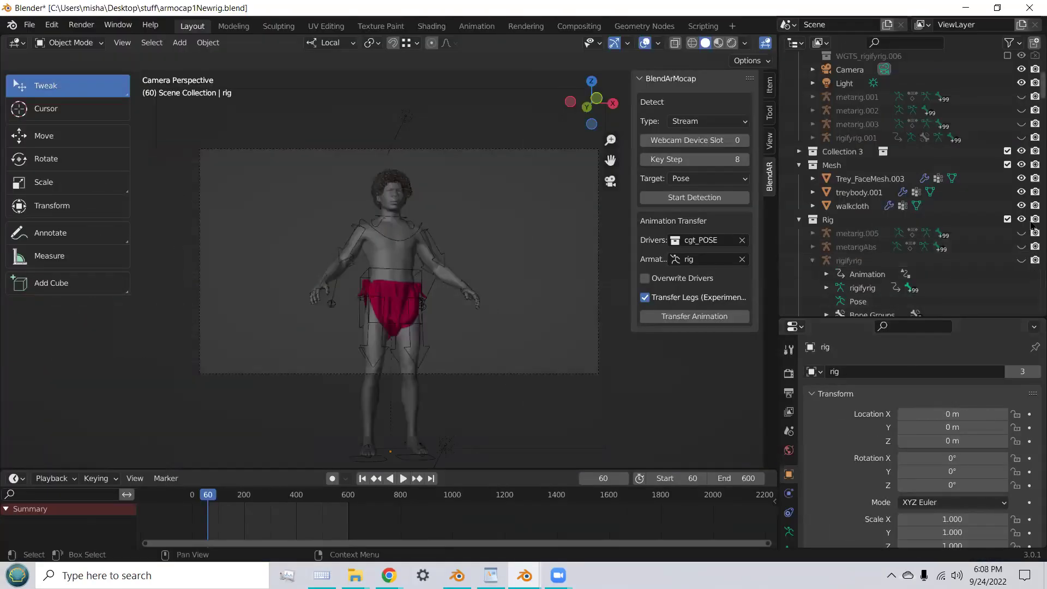
pyautogui.click(707, 259)
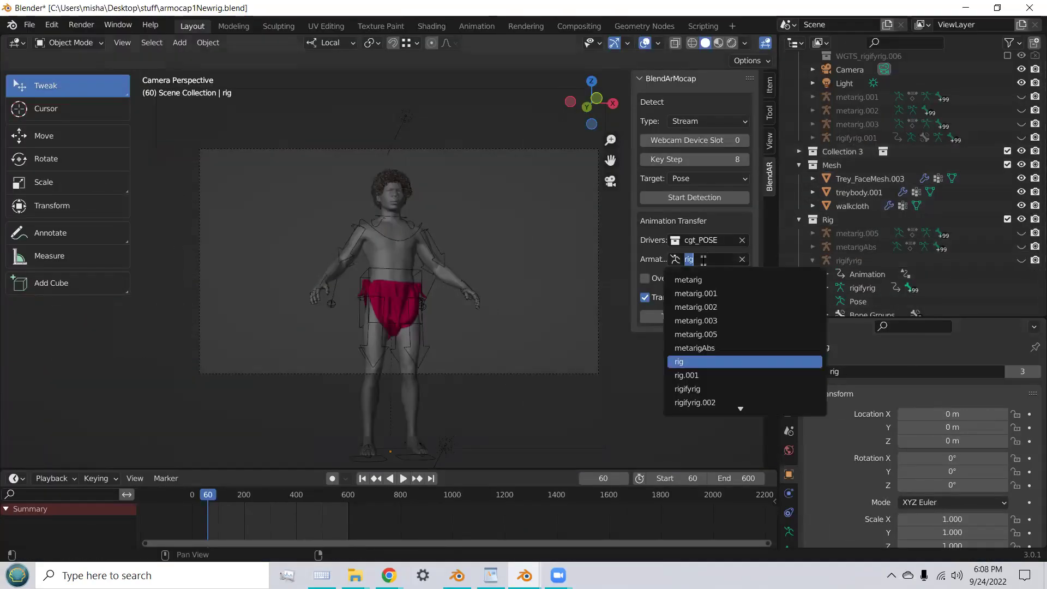
pyautogui.click(726, 363)
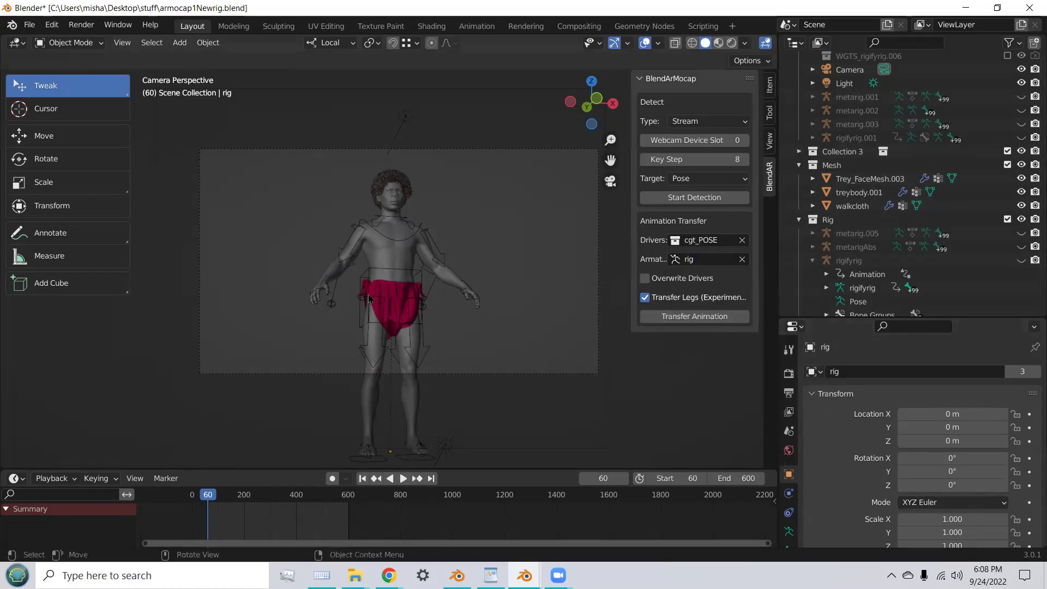
pyautogui.click(430, 289)
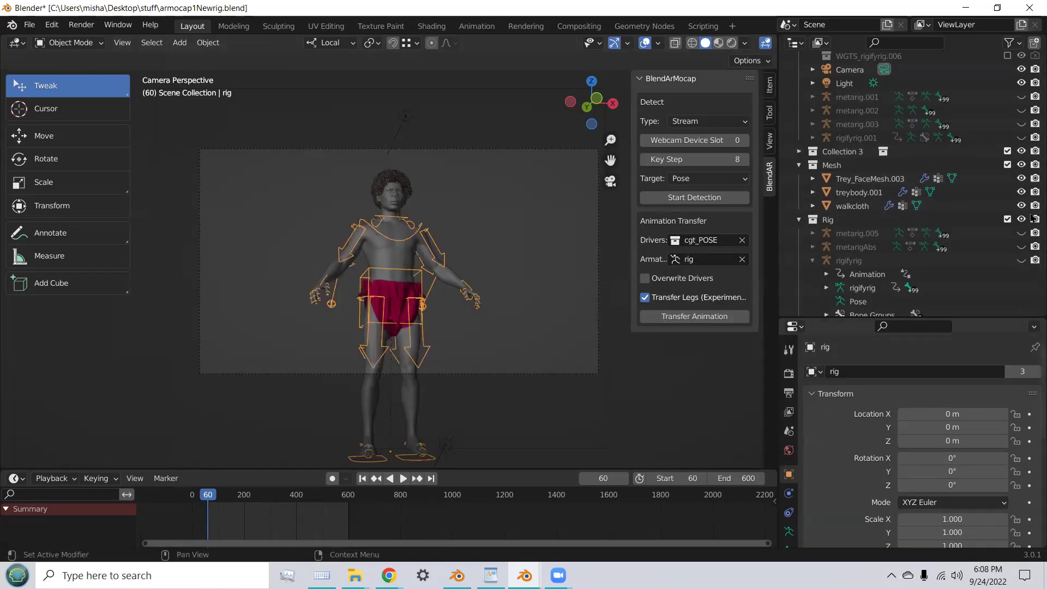
pyautogui.scroll(-5, 1033, 112)
pyautogui.moveTo(1033, 112); pyautogui.dragTo(1033, 329)
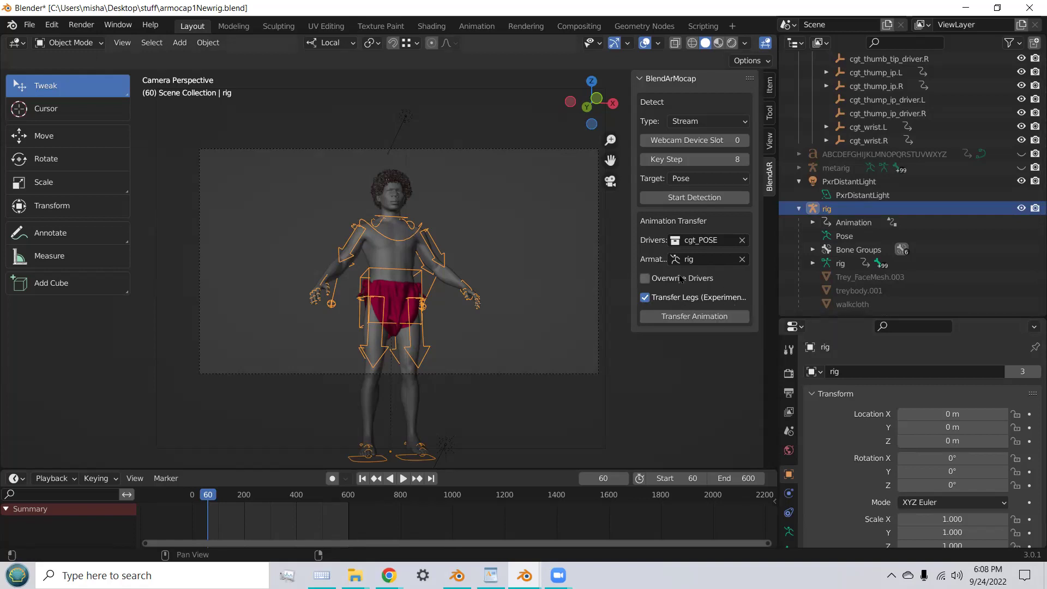
# Step: Enable Overwrite Drivers and transfer the captured animation onto 'rig', orbiting to view the pose
pyautogui.click(647, 281)
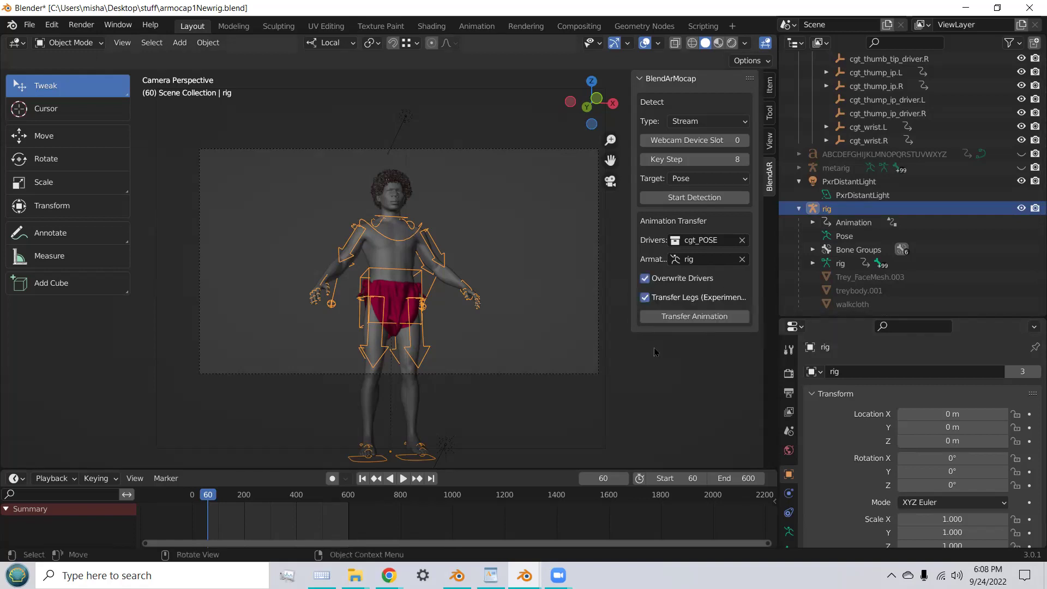
pyautogui.click(709, 320)
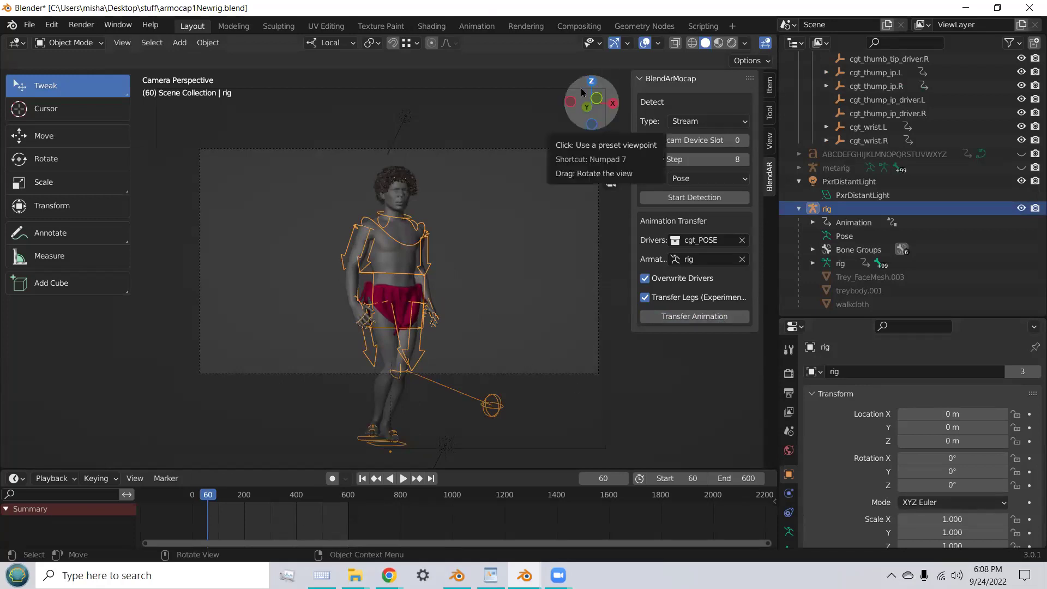
pyautogui.moveTo(581, 88); pyautogui.dragTo(568, 94)
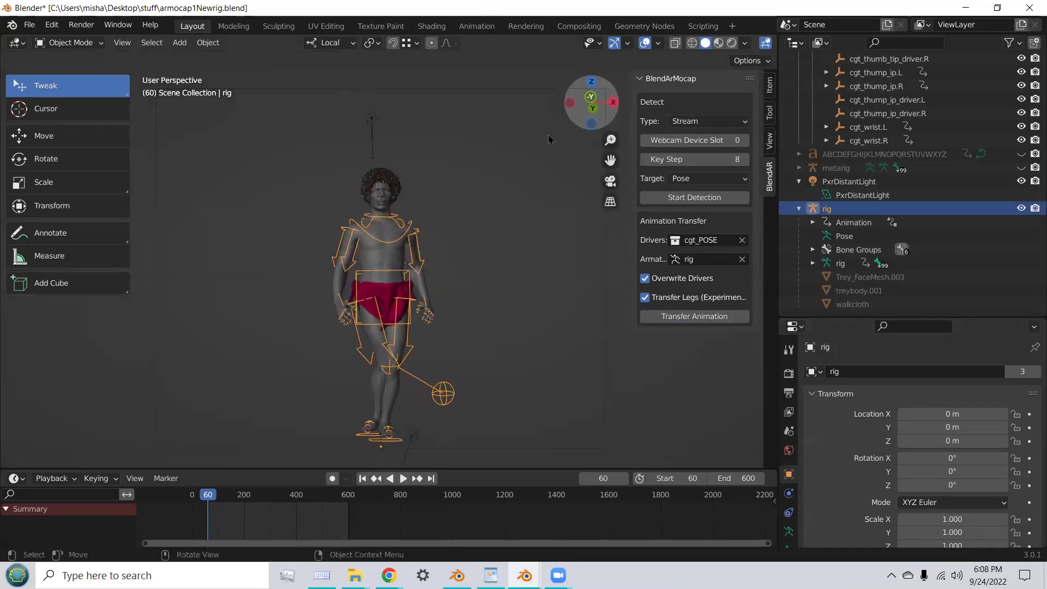
# Step: Switch the rig to Pose Mode and select the thigh_ik_target.R bone
pyautogui.click(91, 47)
pyautogui.press('Return')
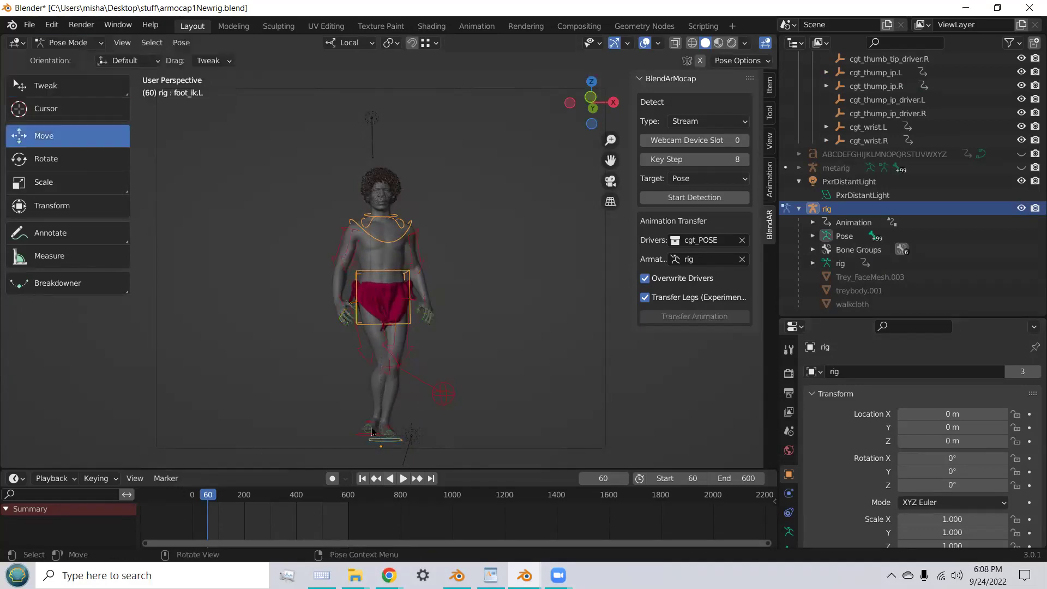
pyautogui.click(389, 364)
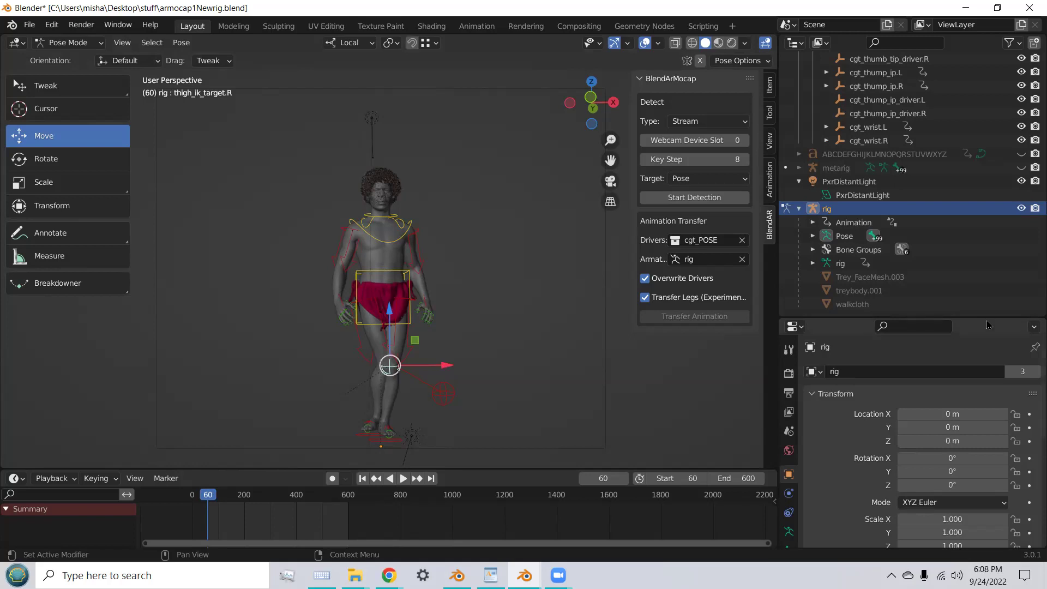
# Step: Disable the bone's Limit Distance constraint in Bone Constraint properties
pyautogui.moveTo(987, 320); pyautogui.dragTo(982, 223)
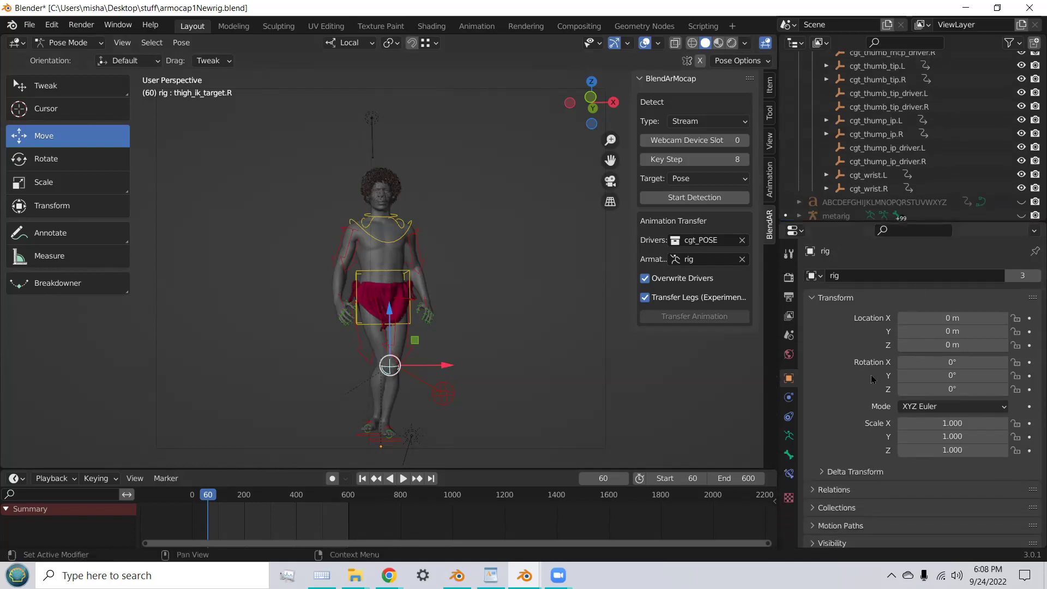
pyautogui.click(787, 458)
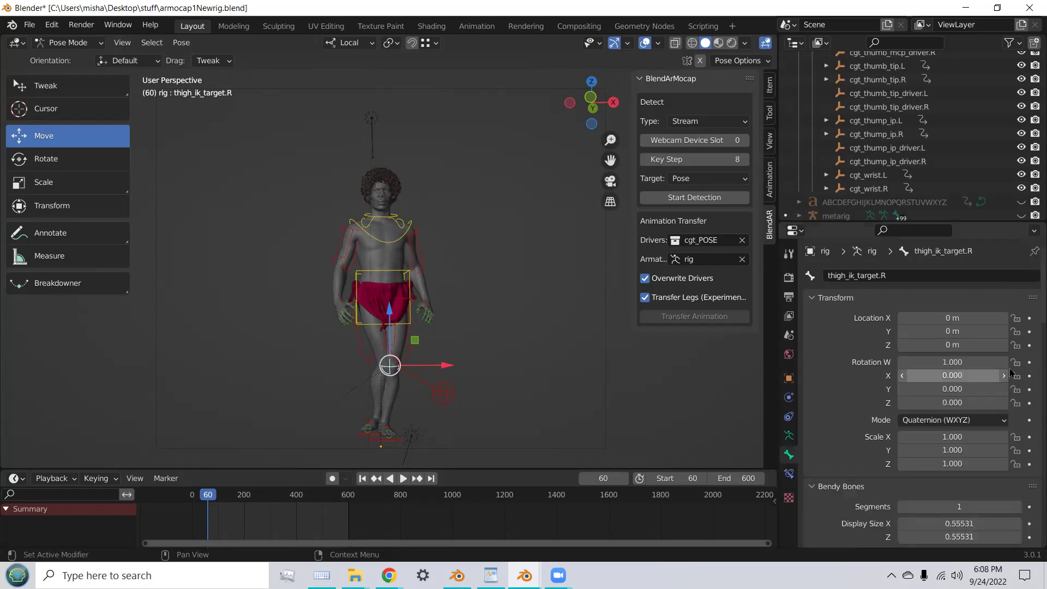
pyautogui.click(788, 474)
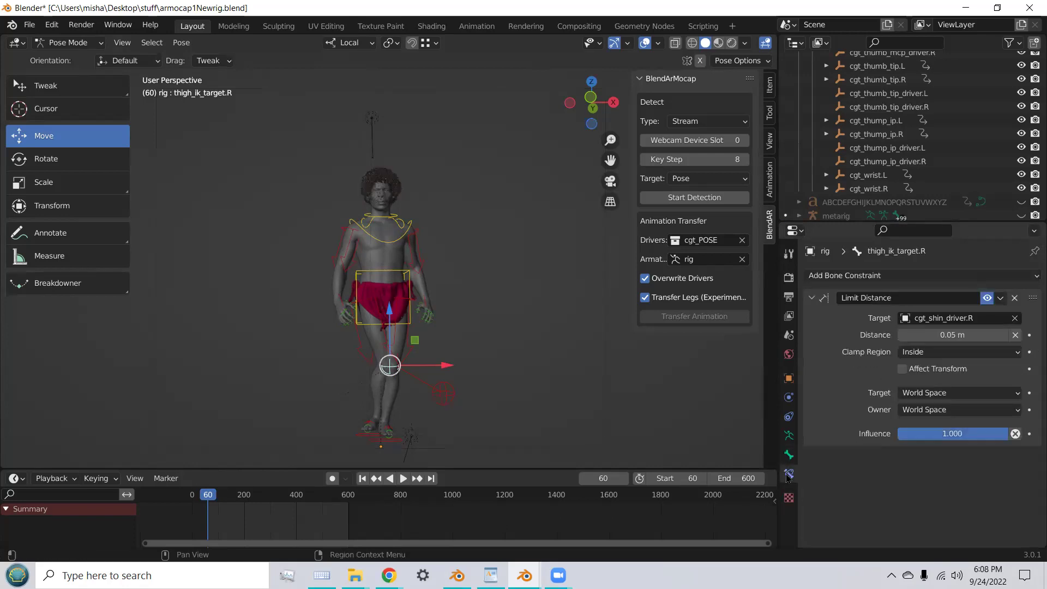
pyautogui.click(989, 299)
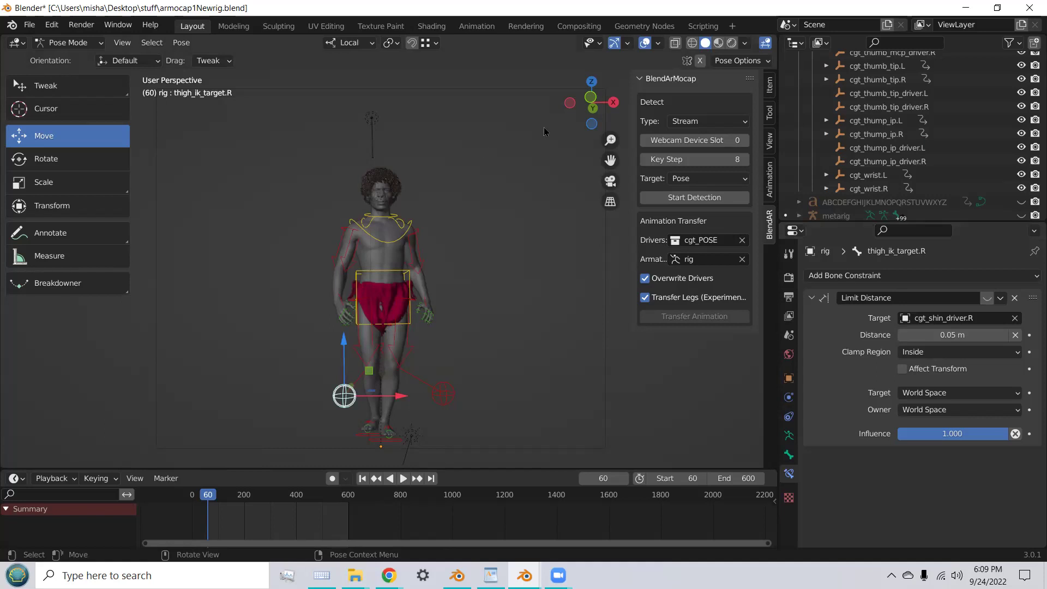
pyautogui.moveTo(574, 102); pyautogui.dragTo(388, 406)
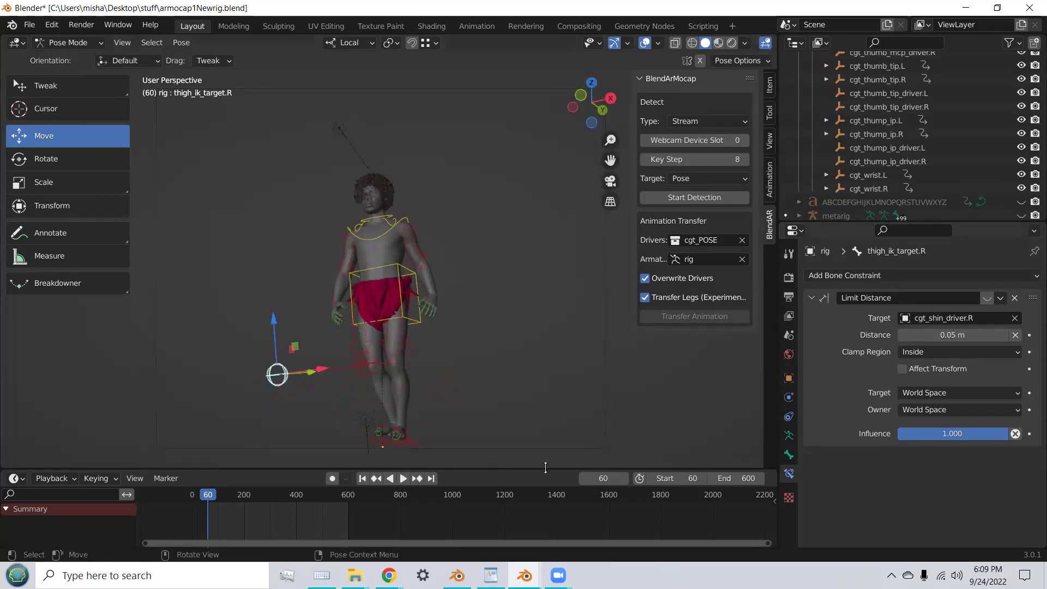
# Step: Enlarge the timeline and play back the captured animation
pyautogui.moveTo(549, 468); pyautogui.dragTo(549, 329)
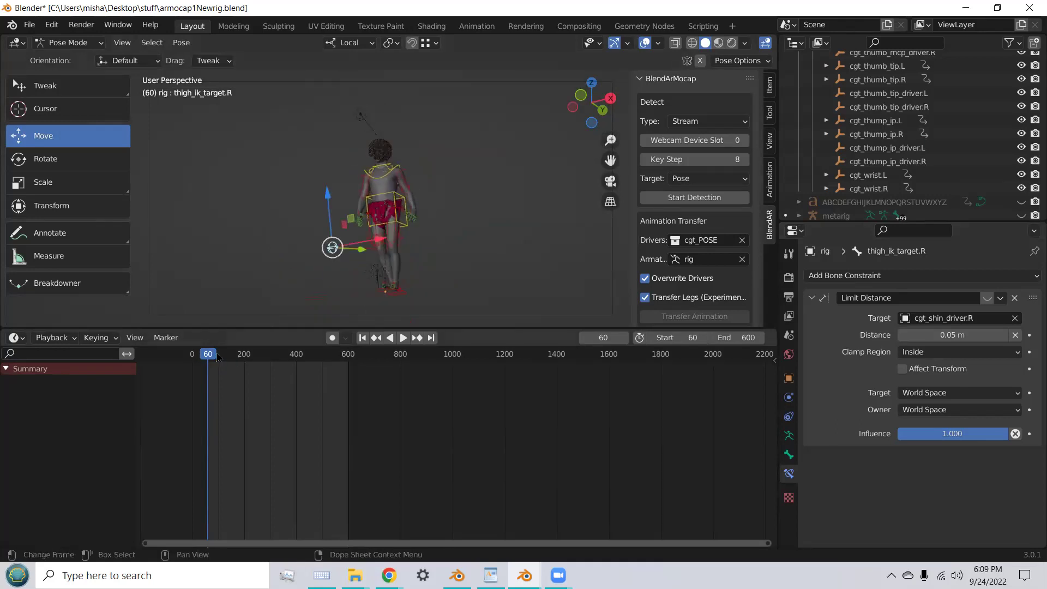
pyautogui.press('space')
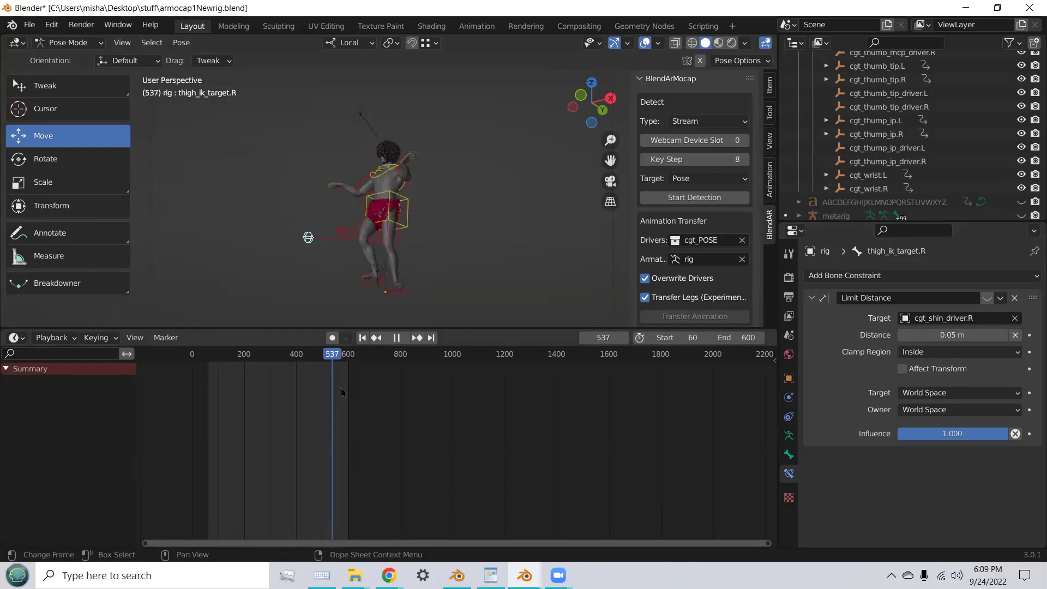
pyautogui.click(390, 405)
pyautogui.press('space')
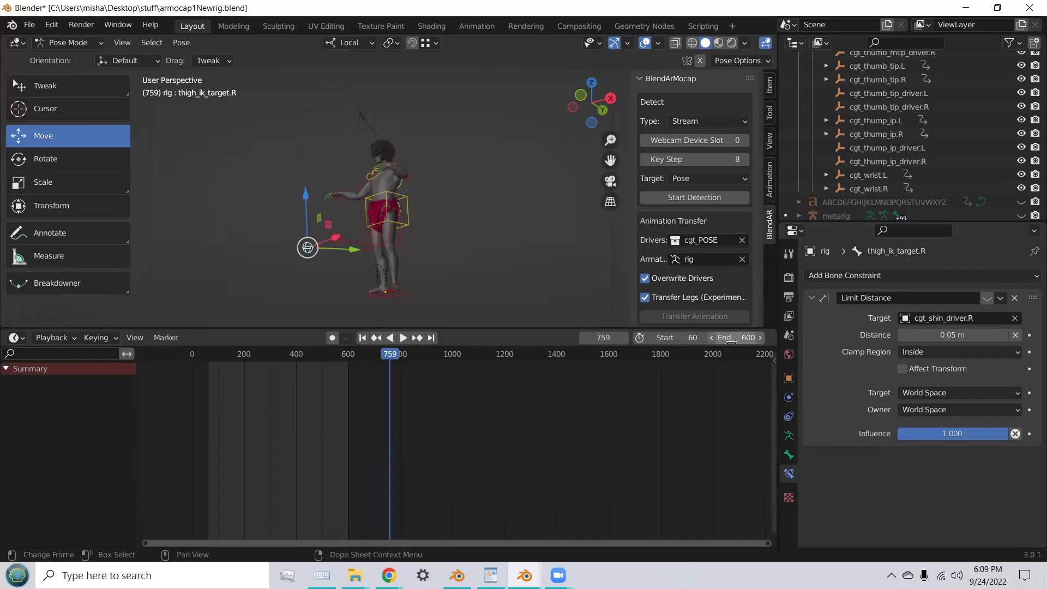
# Step: Extend the scene end frame to 1501, review later frames, and face the character's front
pyautogui.moveTo(737, 338); pyautogui.dragTo(832, 337)
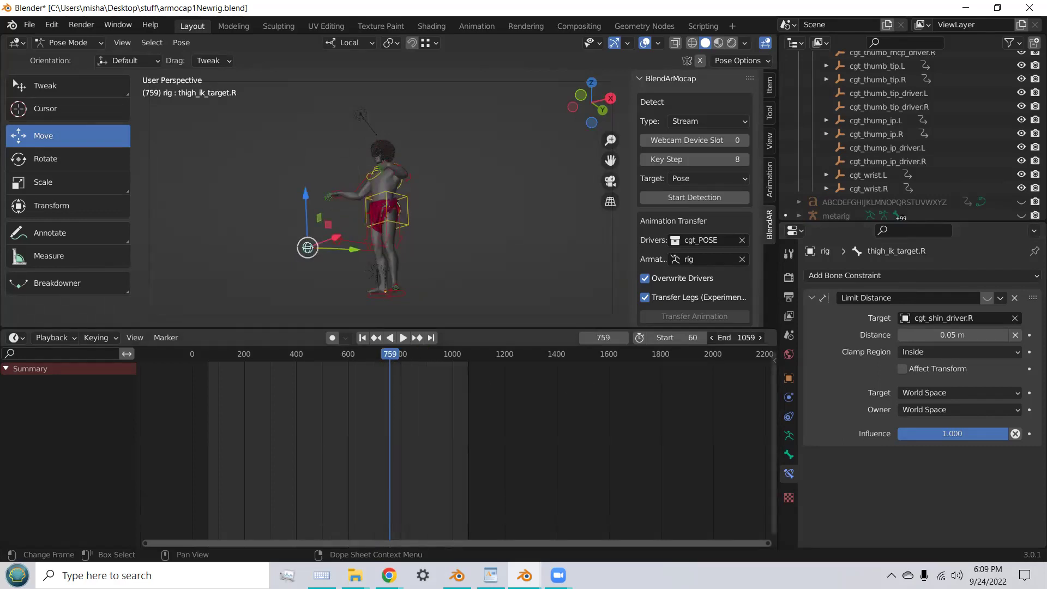
pyautogui.press('space')
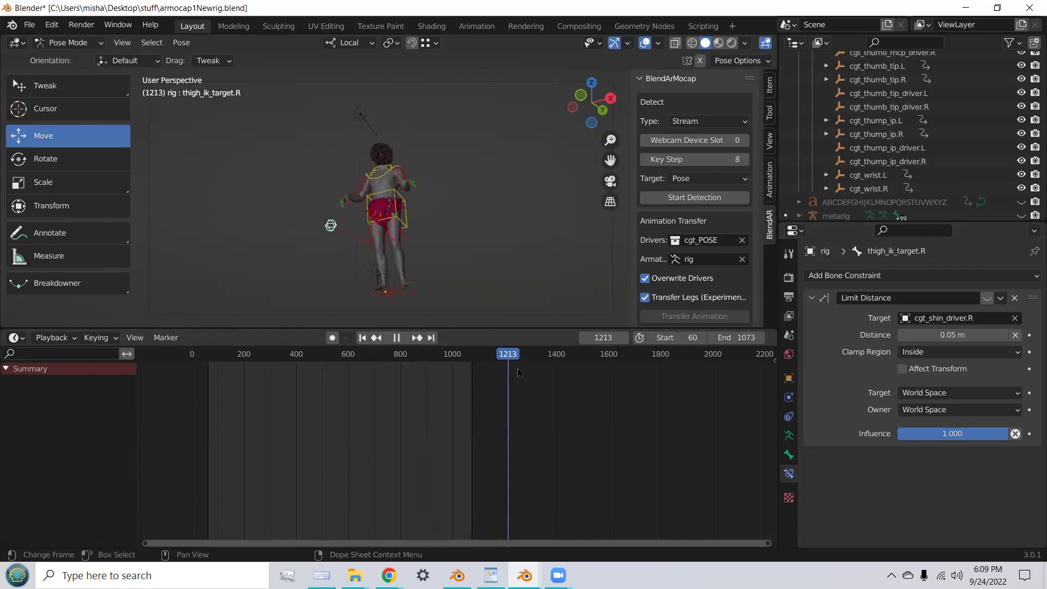
pyautogui.press('space')
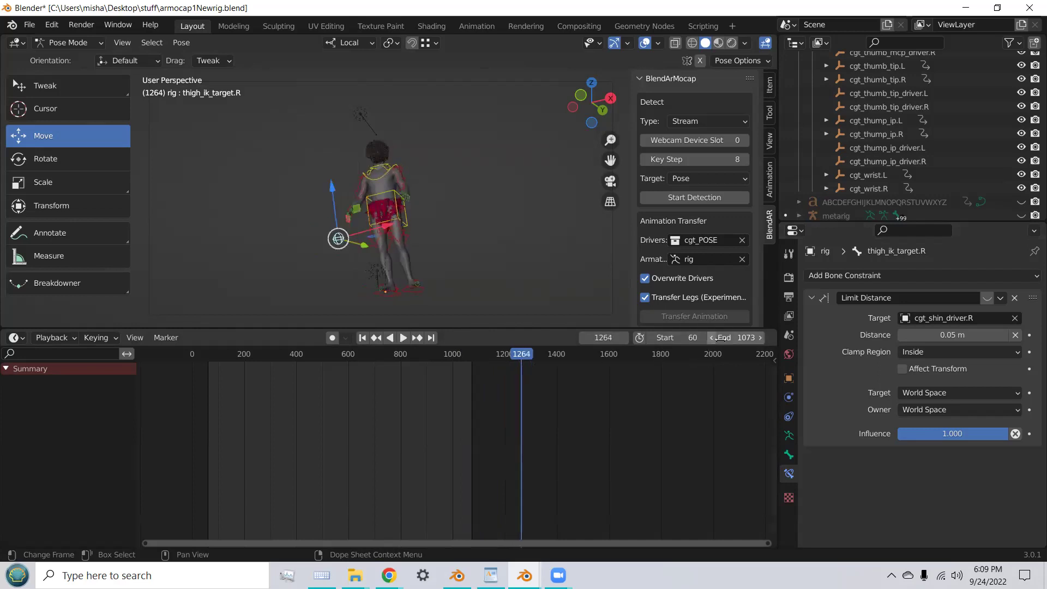
pyautogui.moveTo(528, 357); pyautogui.dragTo(577, 358)
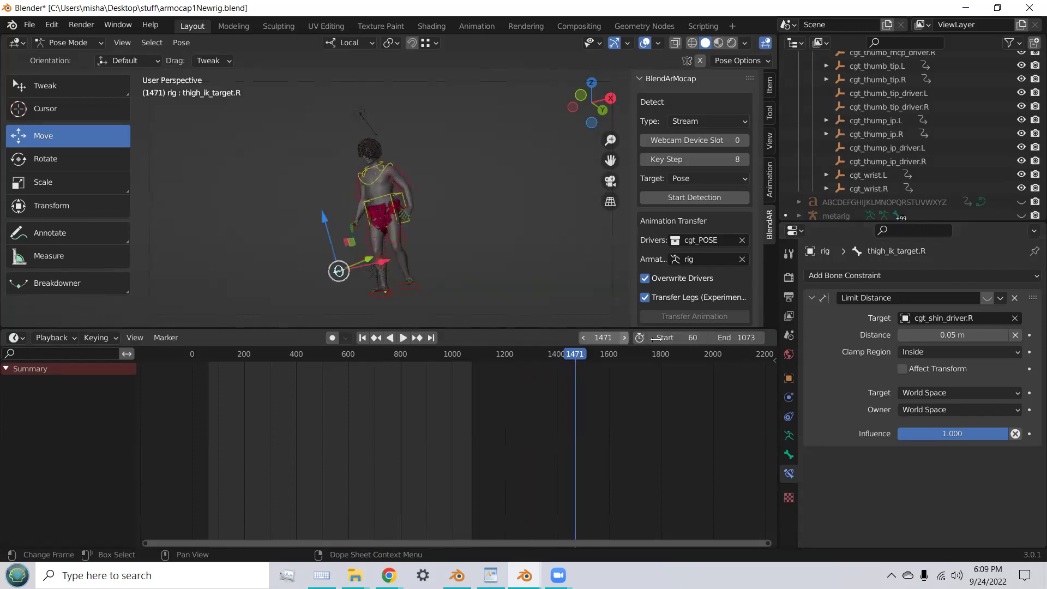
pyautogui.moveTo(735, 339)
pyautogui.mouseDown()
pyautogui.moveTo(808, 339)
pyautogui.moveTo(736, 337)
pyautogui.mouseUp()
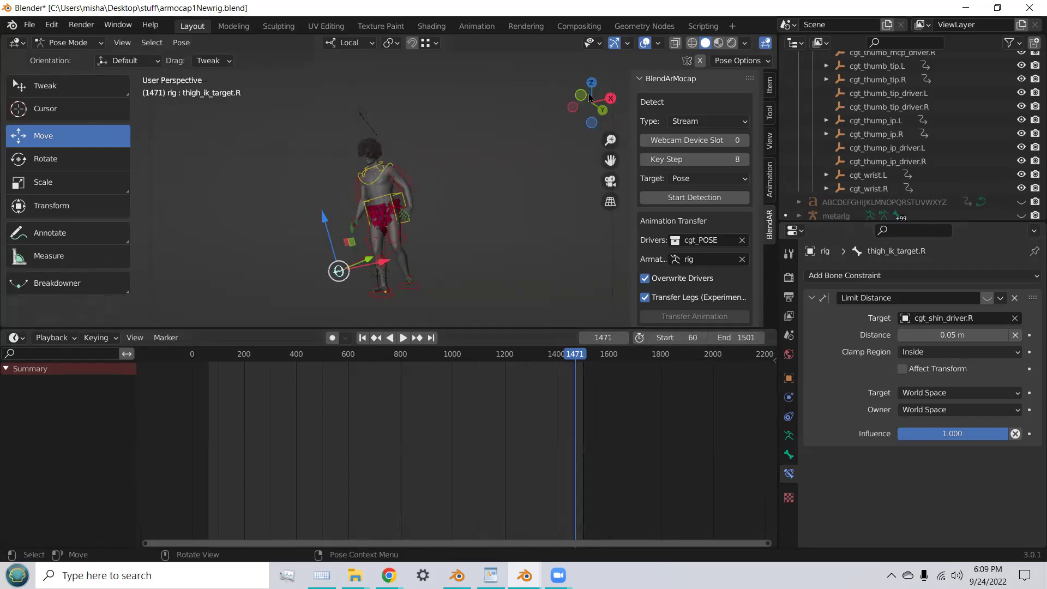
pyautogui.moveTo(594, 103); pyautogui.dragTo(600, 102)
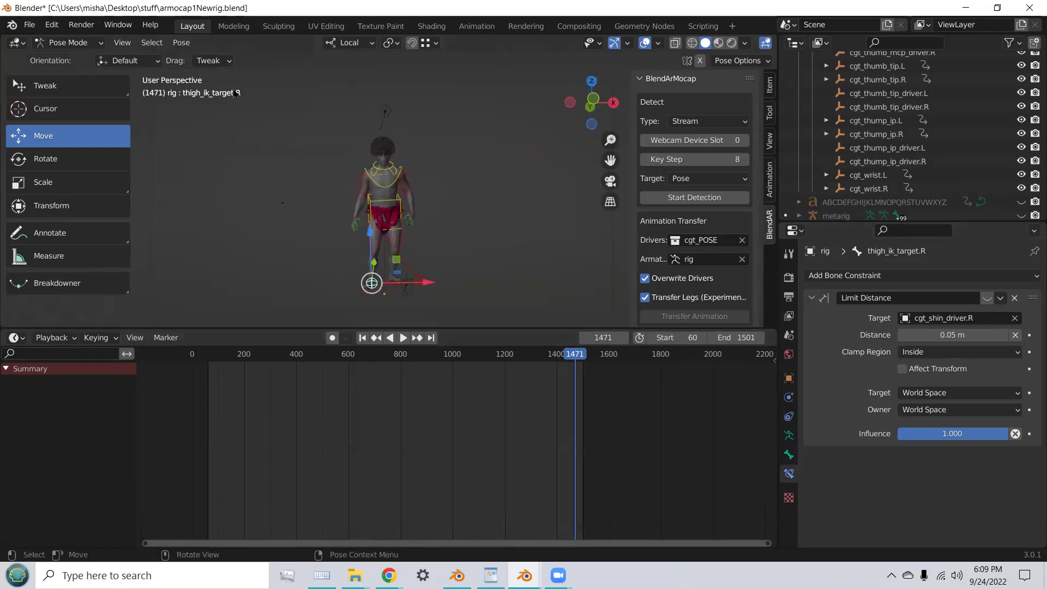
pyautogui.click(152, 63)
# Step: Switch the viewport to look through the scene camera
pyautogui.click(122, 43)
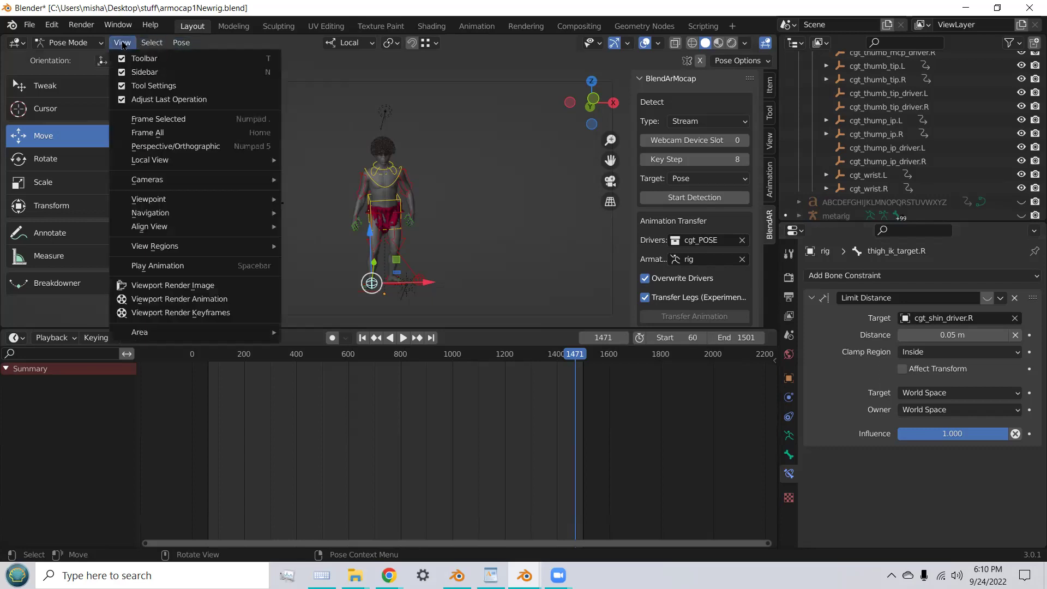
pyautogui.moveTo(221, 199)
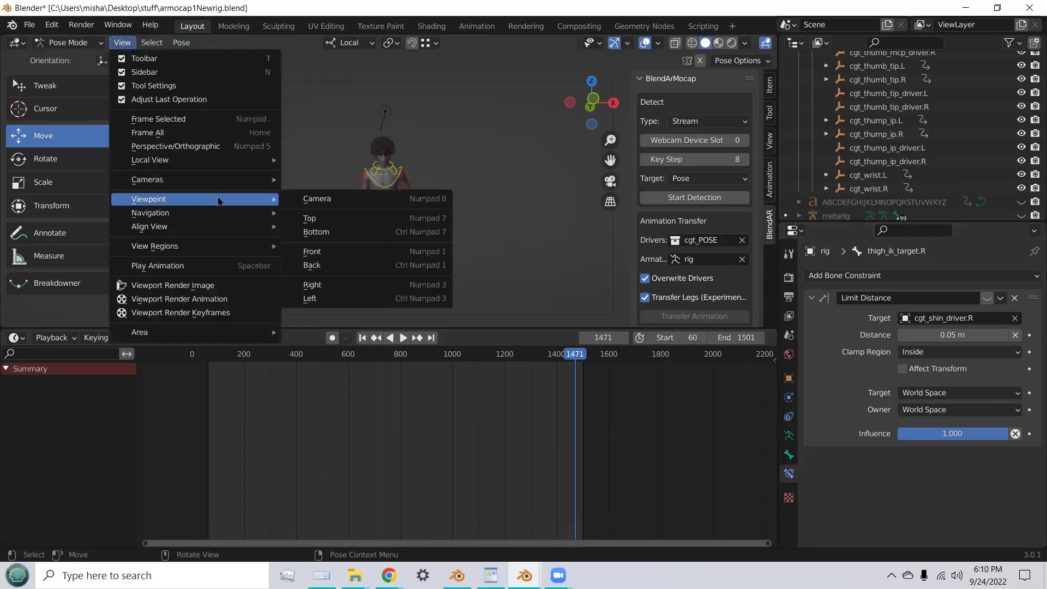
pyautogui.click(381, 199)
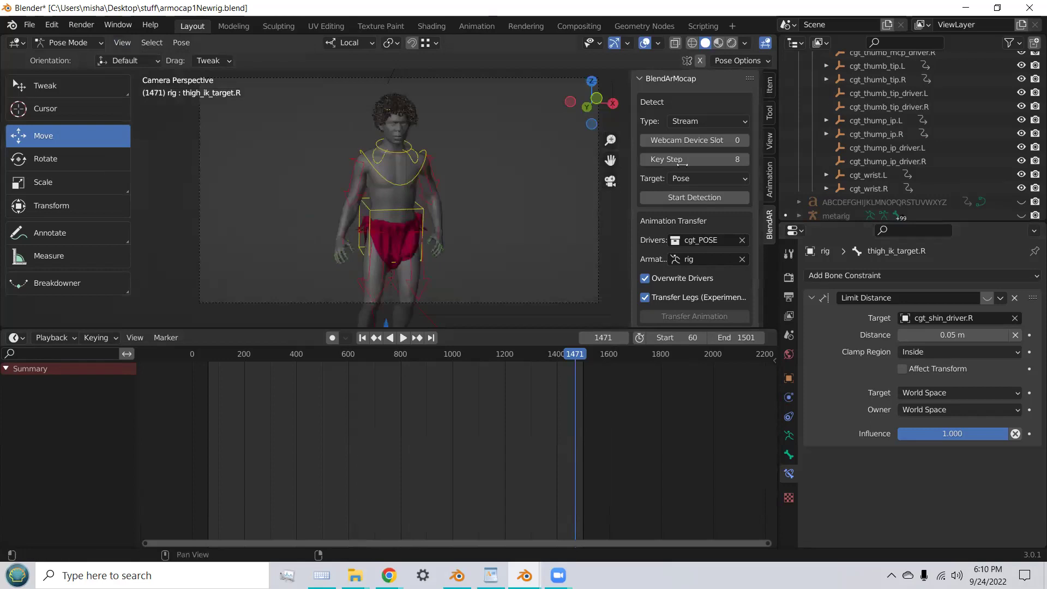
# Step: Frame the whole character using Camera to View, turn it off, and restore down the window
pyautogui.click(770, 143)
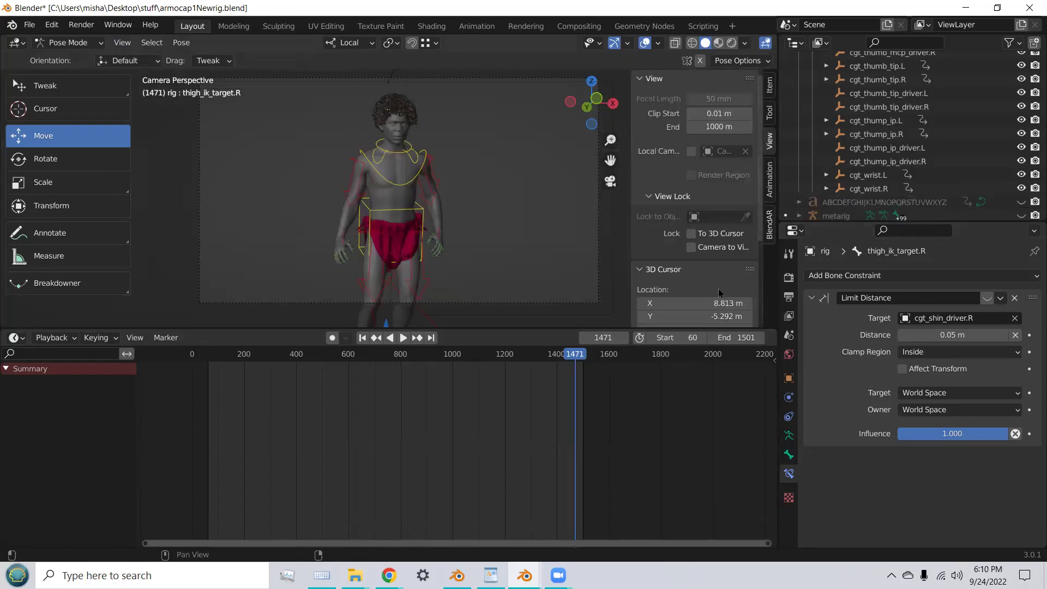
pyautogui.click(691, 248)
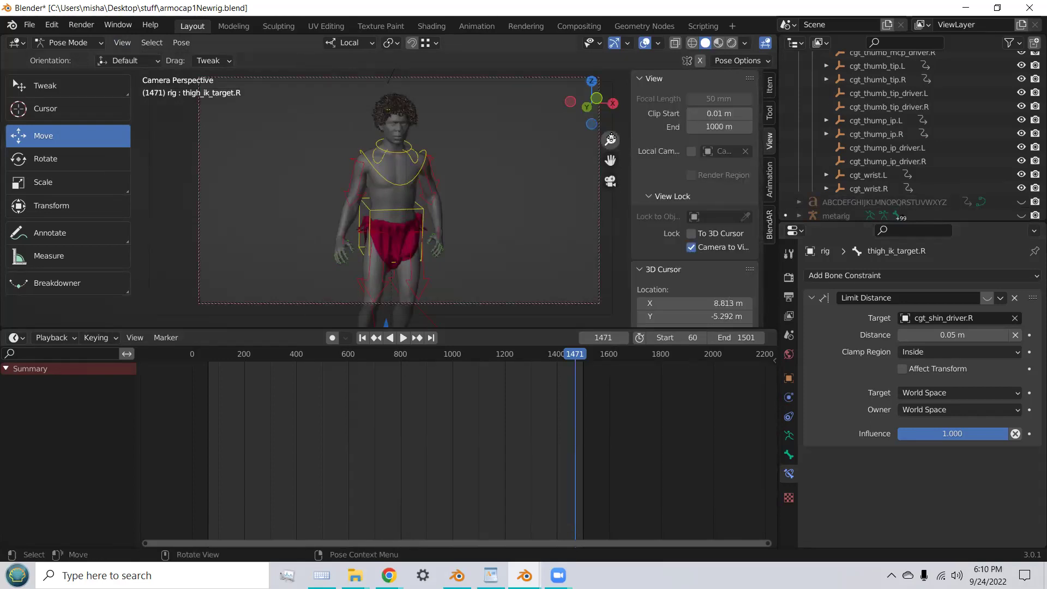
pyautogui.moveTo(611, 140)
pyautogui.mouseDown()
pyautogui.moveTo(611, 161)
pyautogui.moveTo(617, 134)
pyautogui.mouseUp()
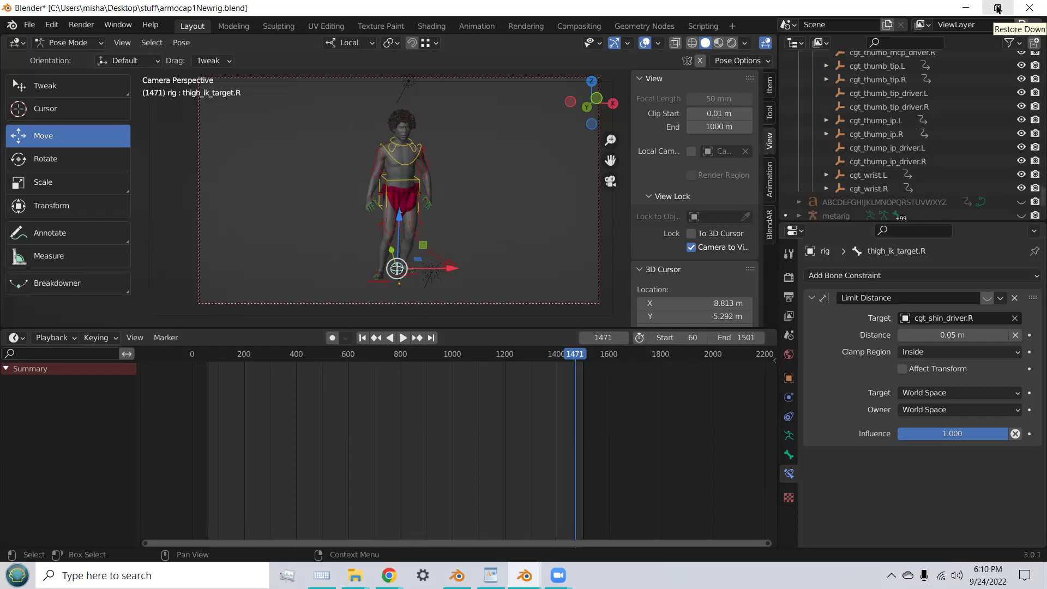
pyautogui.click(692, 248)
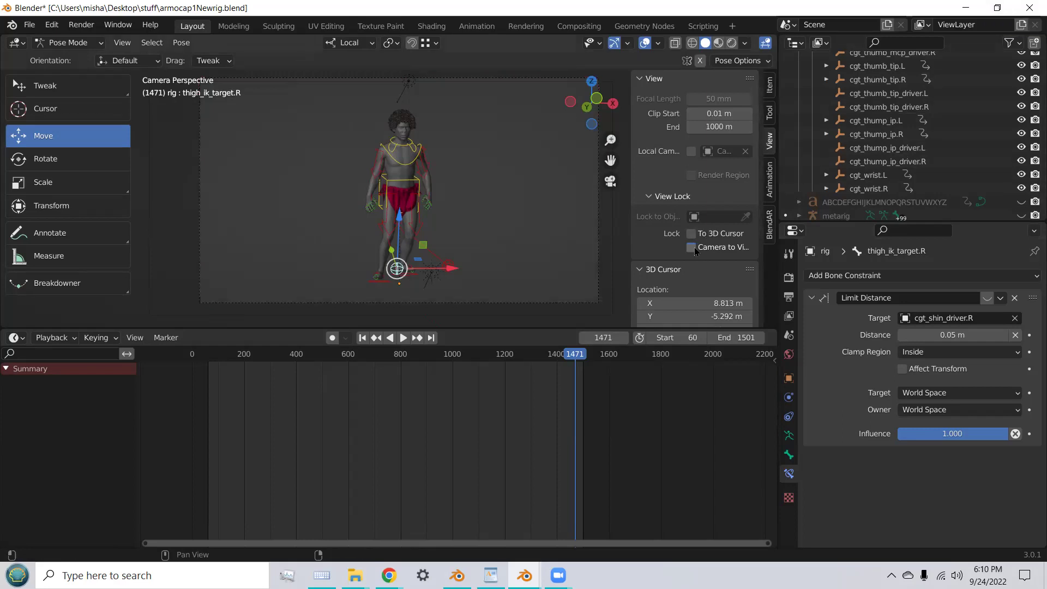
pyautogui.click(998, 8)
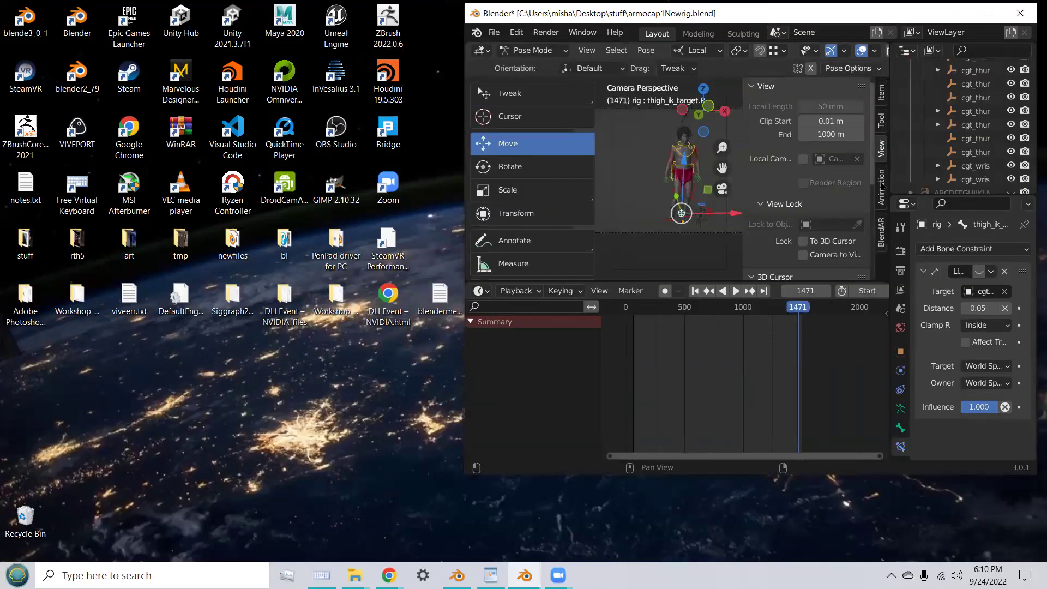
# Step: Lower BlendArMocap's Key Step from 8 to 4 and set its detection Target to Hands
pyautogui.click(882, 233)
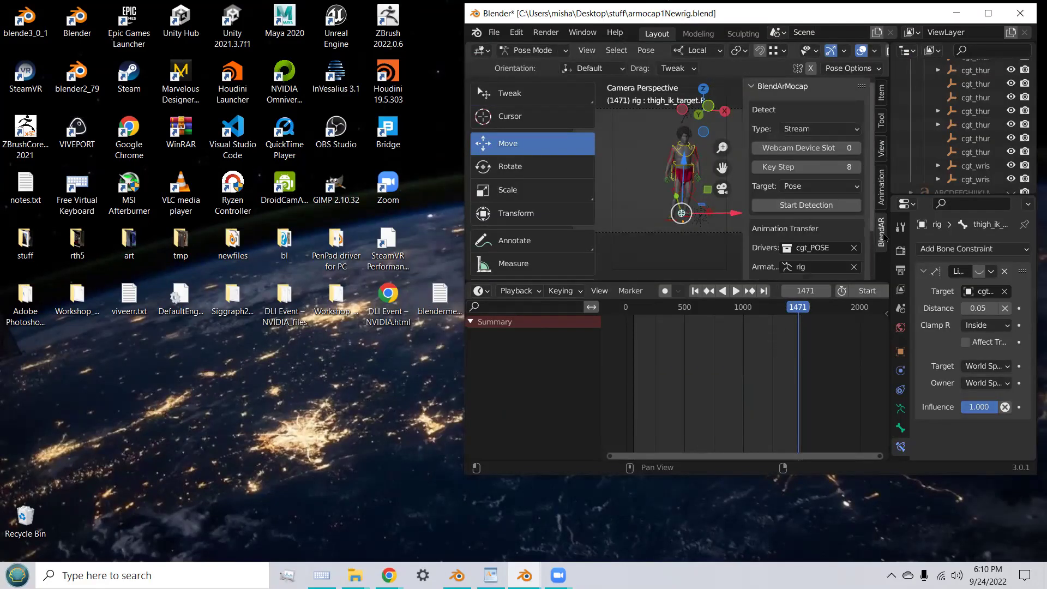
pyautogui.click(988, 14)
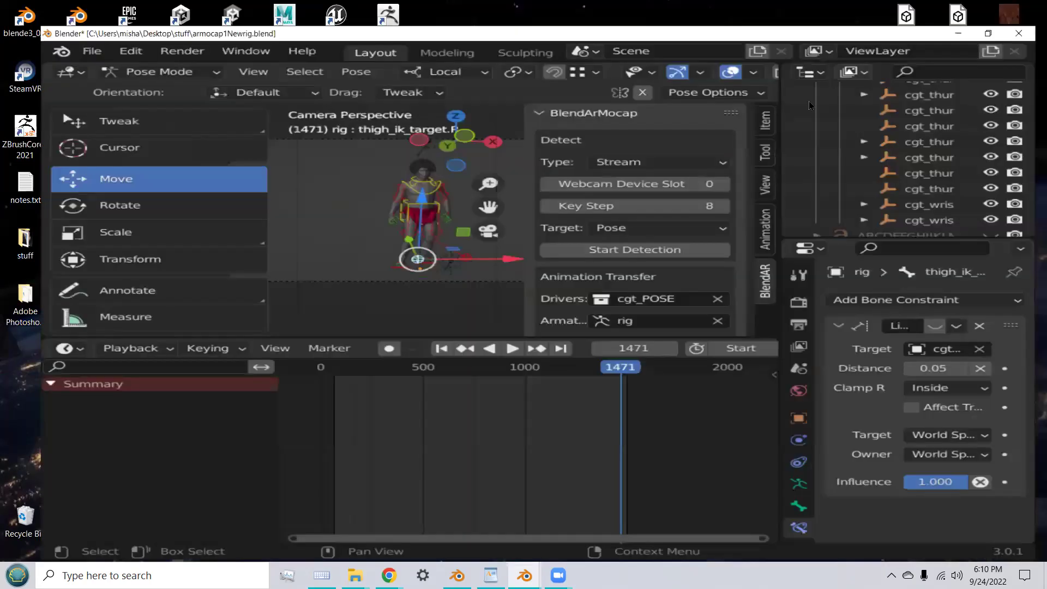
pyautogui.click(644, 161)
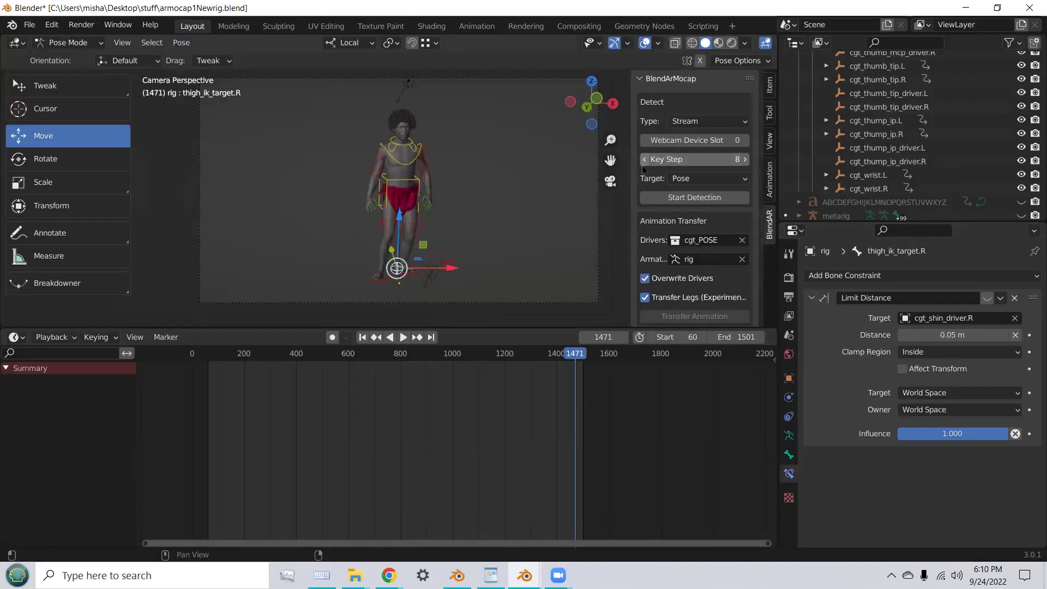
pyautogui.click(644, 163)
pyautogui.click(643, 165)
pyautogui.click(644, 165)
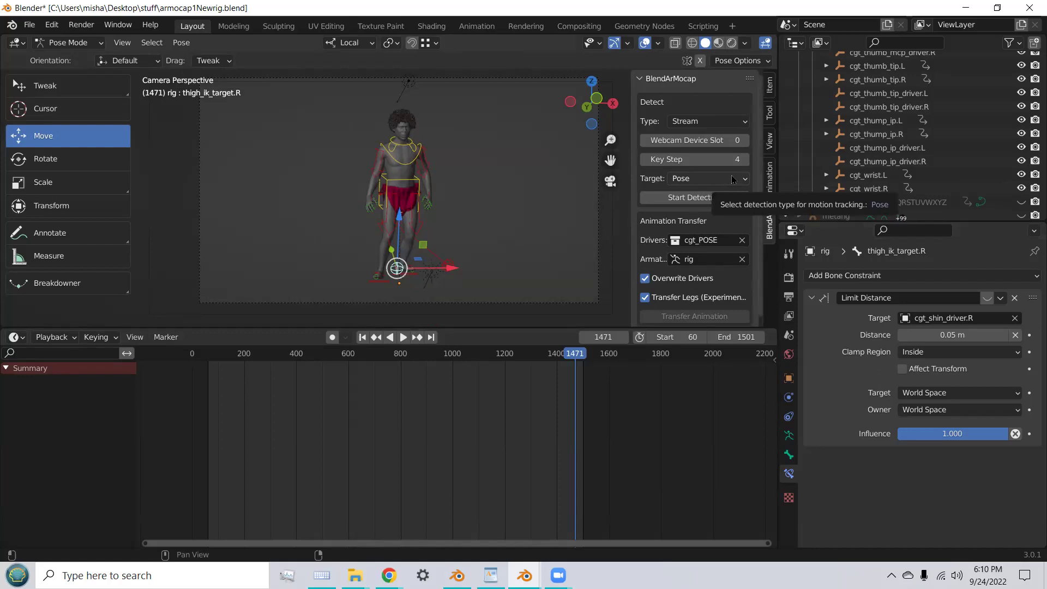
pyautogui.click(734, 181)
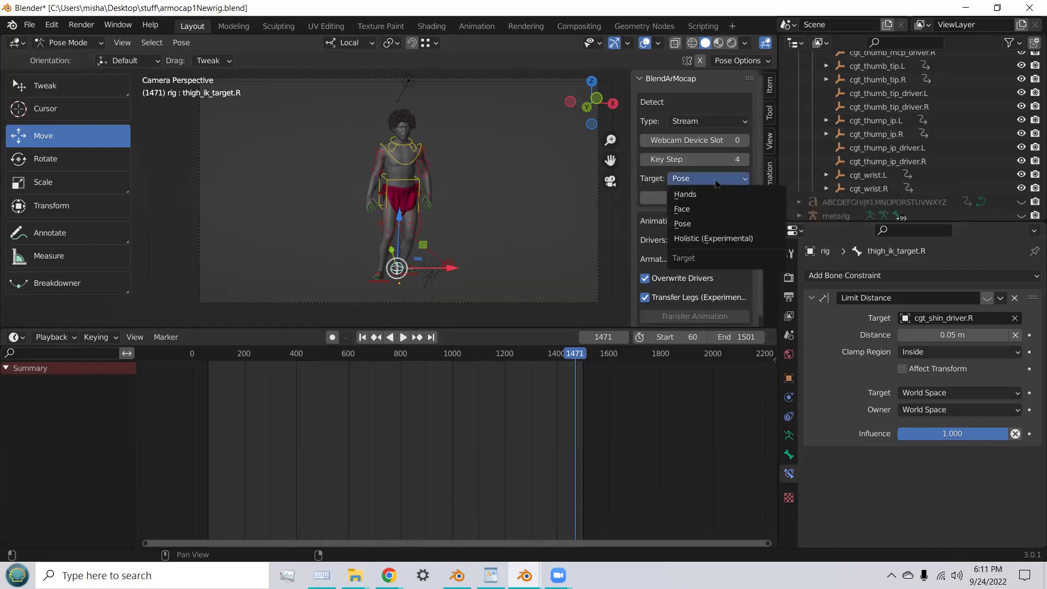
pyautogui.click(707, 195)
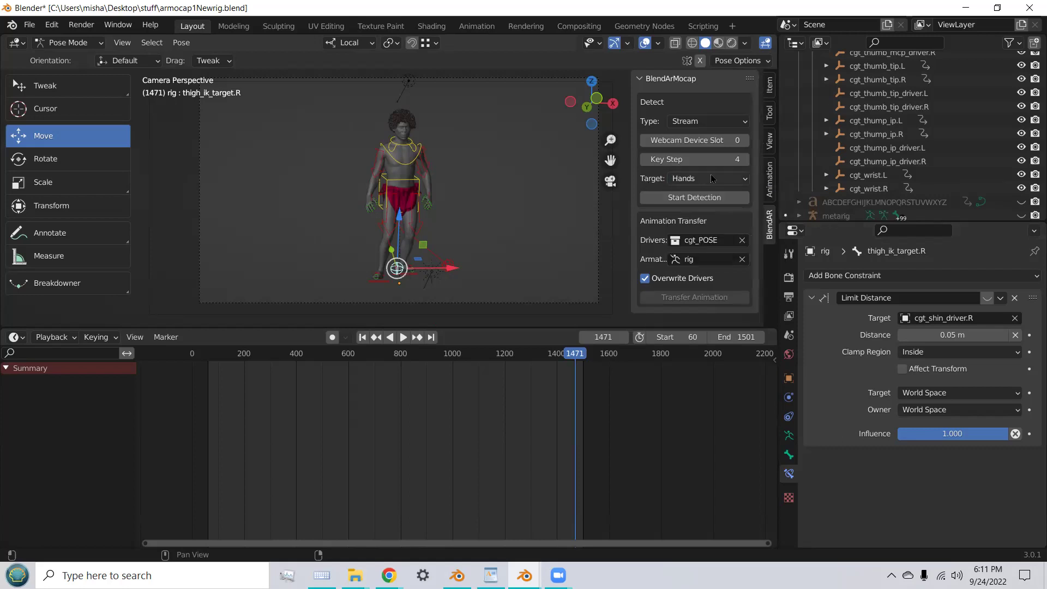
# Step: Restore the Blender window, run a webcam hand-detection session, then stop detection
pyautogui.click(997, 9)
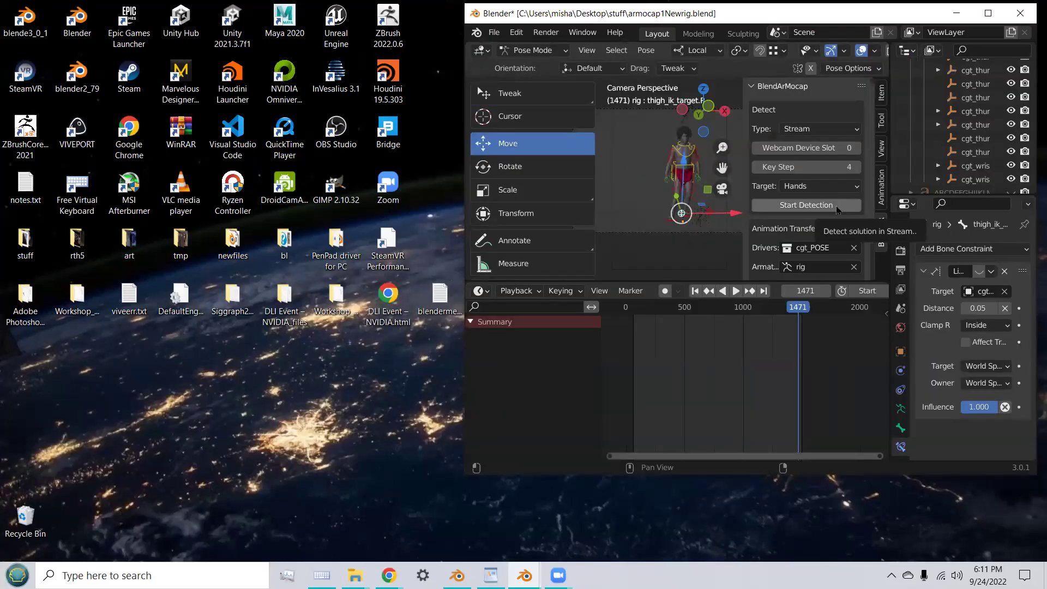
pyautogui.click(838, 210)
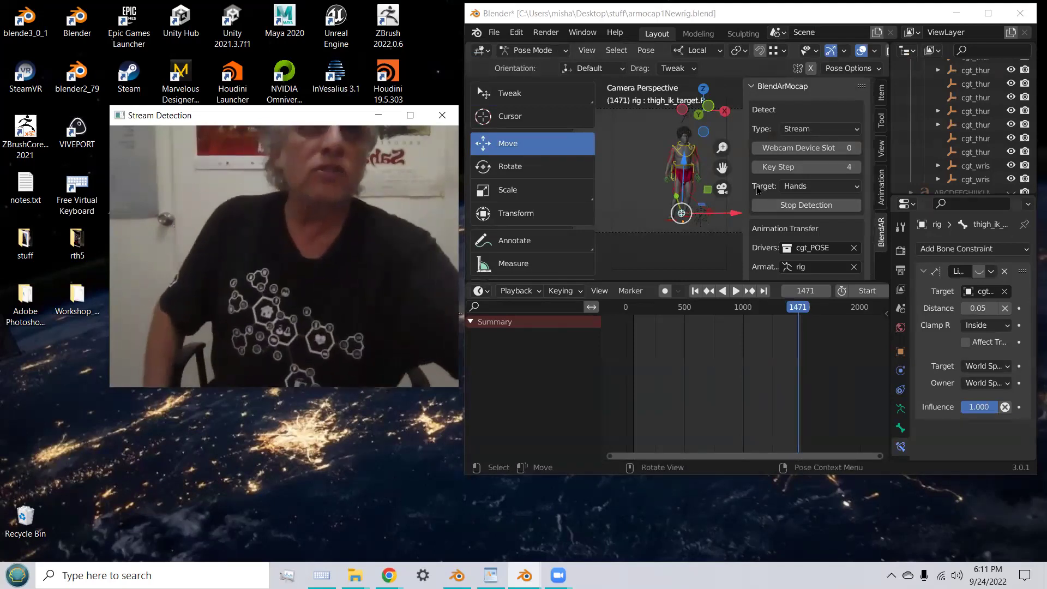
pyautogui.click(816, 206)
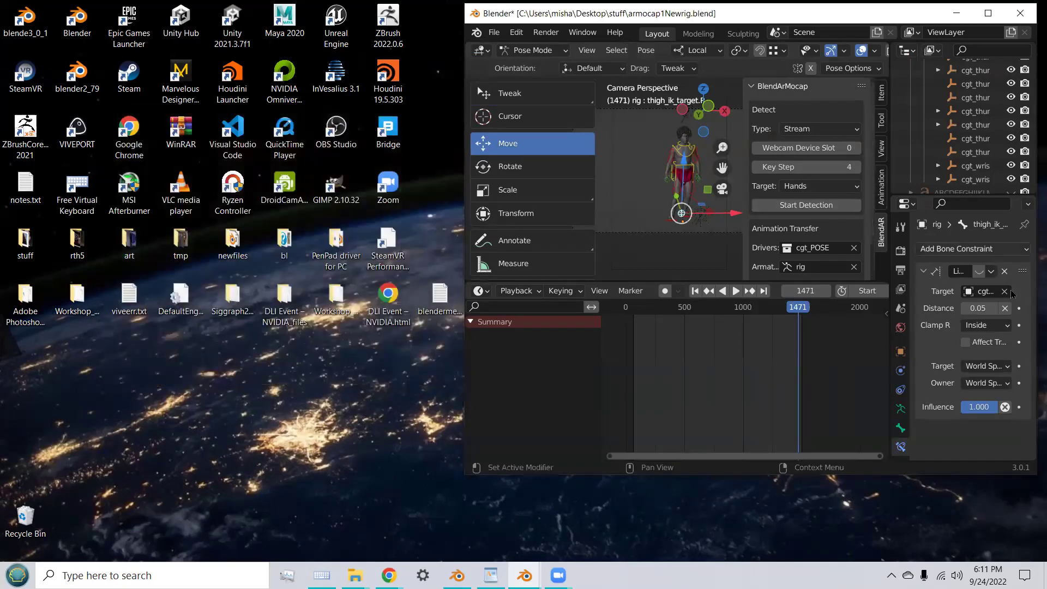
# Step: Maximize Blender and set the transfer Drivers collection to cgt_HANDS
pyautogui.click(990, 7)
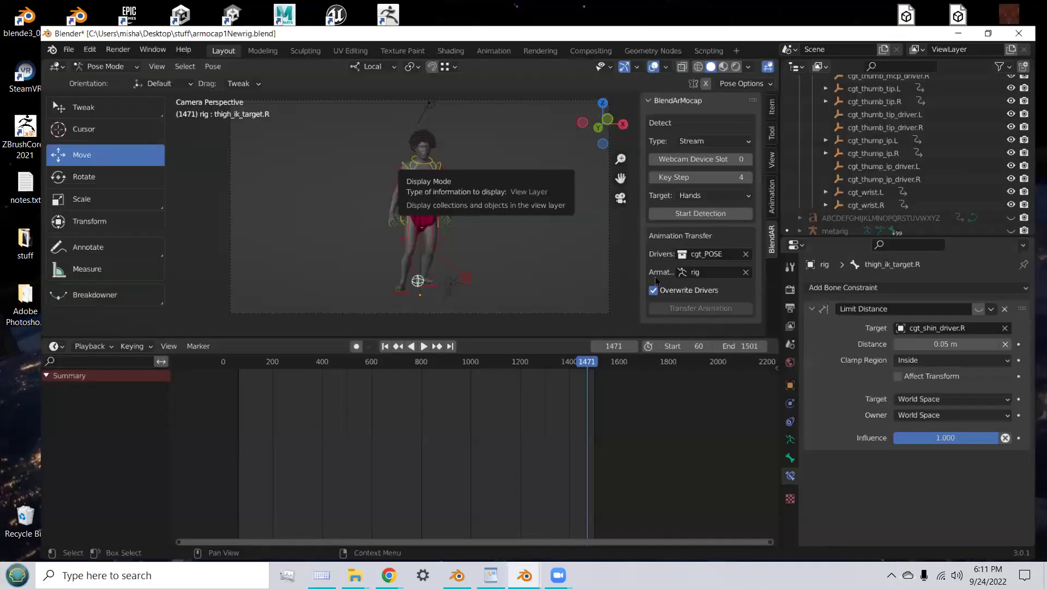
pyautogui.click(709, 240)
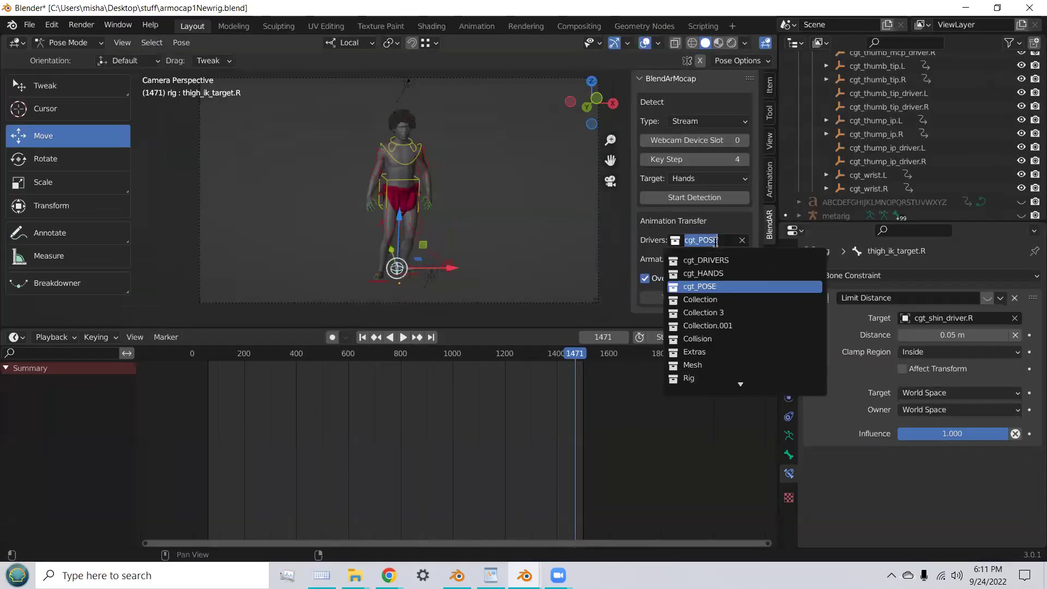
pyautogui.click(740, 273)
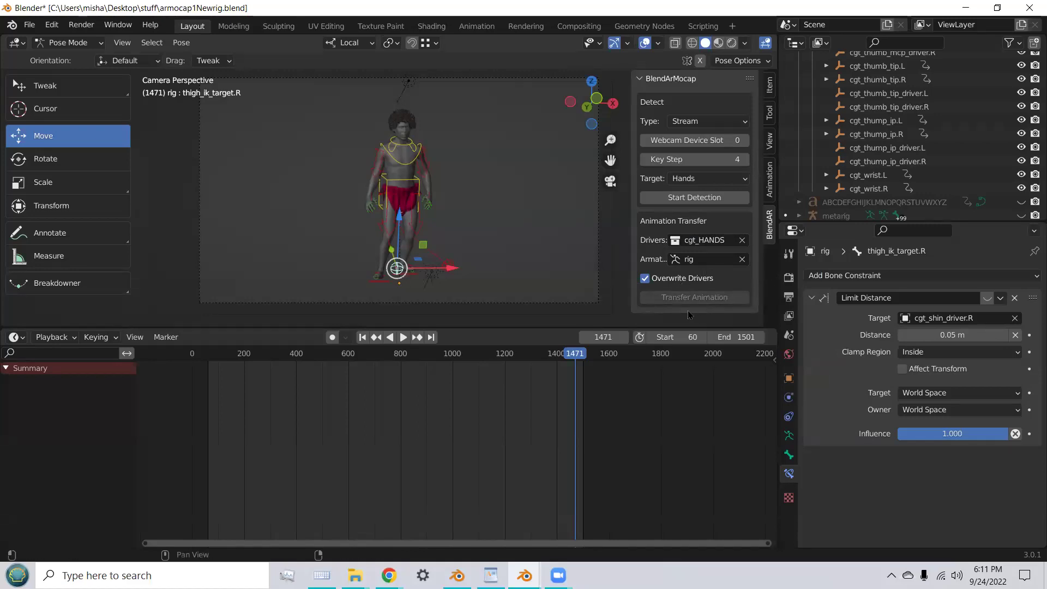
# Step: Enlarge the 3D view over the timeline and switch the rig to Object Mode
pyautogui.moveTo(701, 329); pyautogui.dragTo(714, 412)
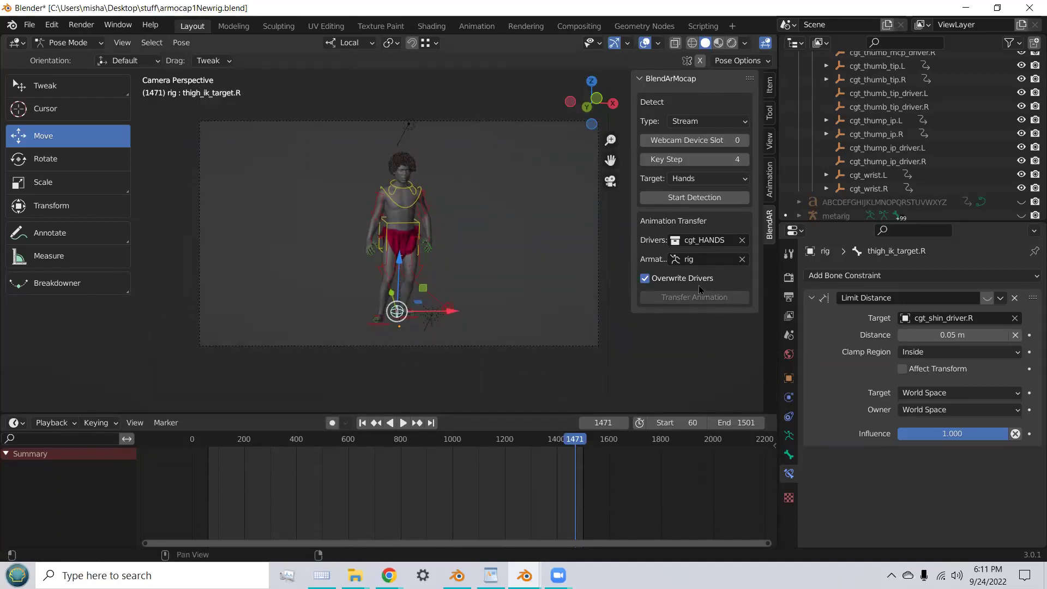
pyautogui.click(91, 45)
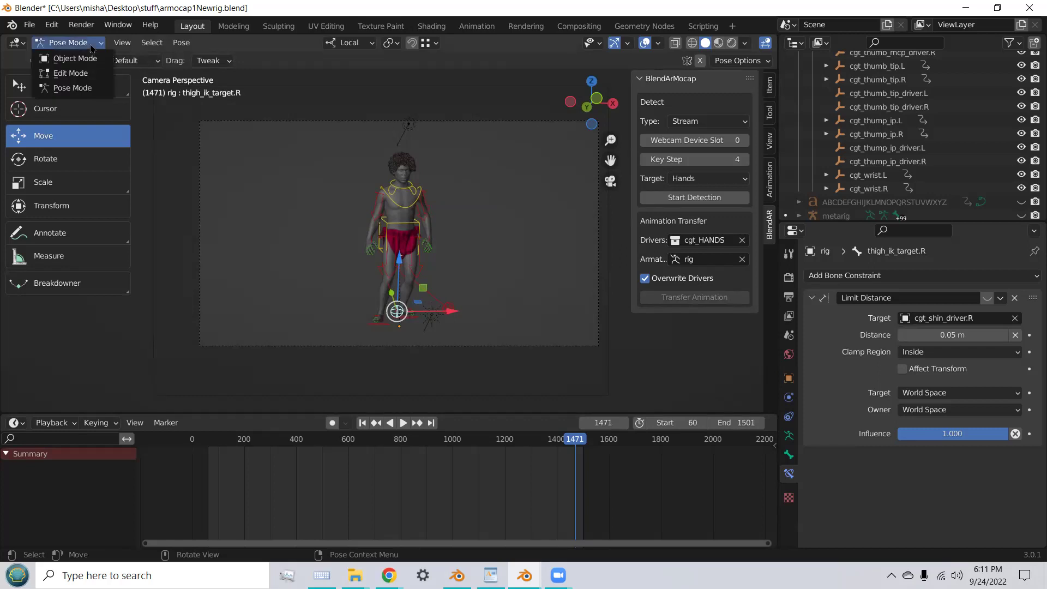
pyautogui.click(83, 65)
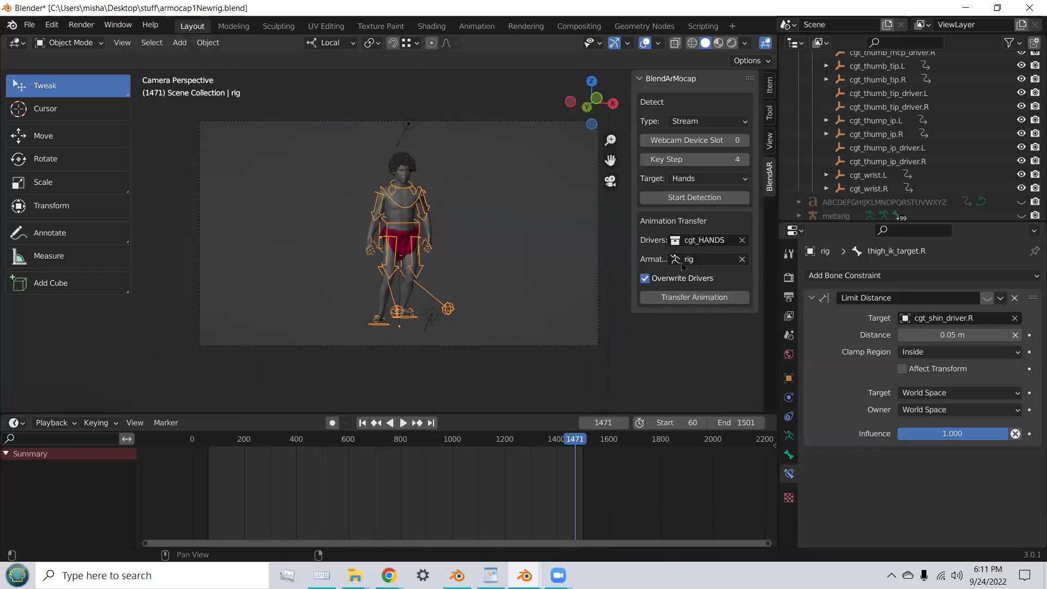
# Step: Transfer the captured hand motion onto the rig and deselect its bones
pyautogui.click(703, 299)
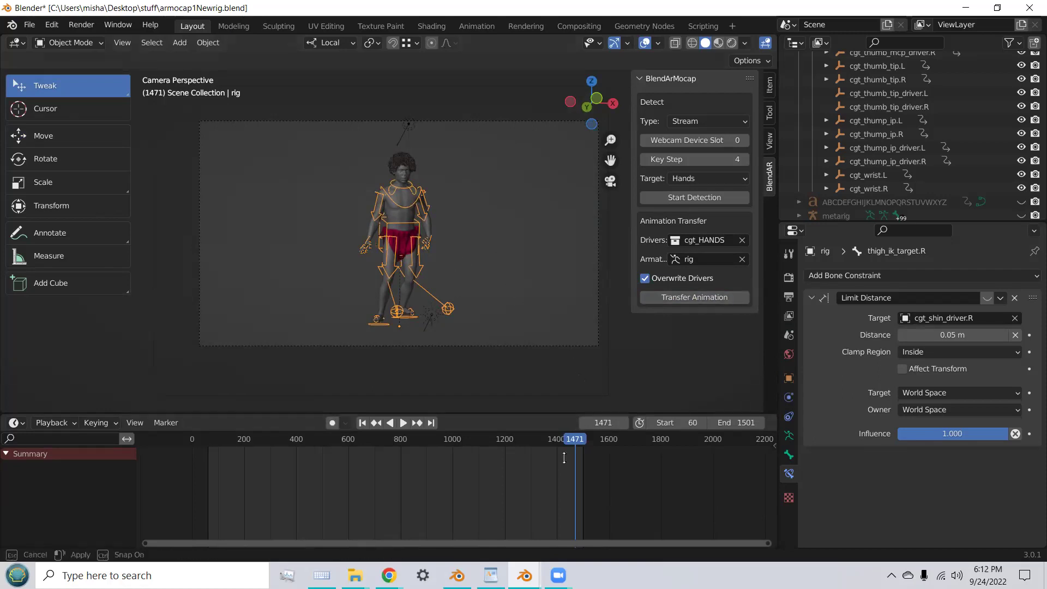
pyautogui.moveTo(567, 415); pyautogui.dragTo(567, 521)
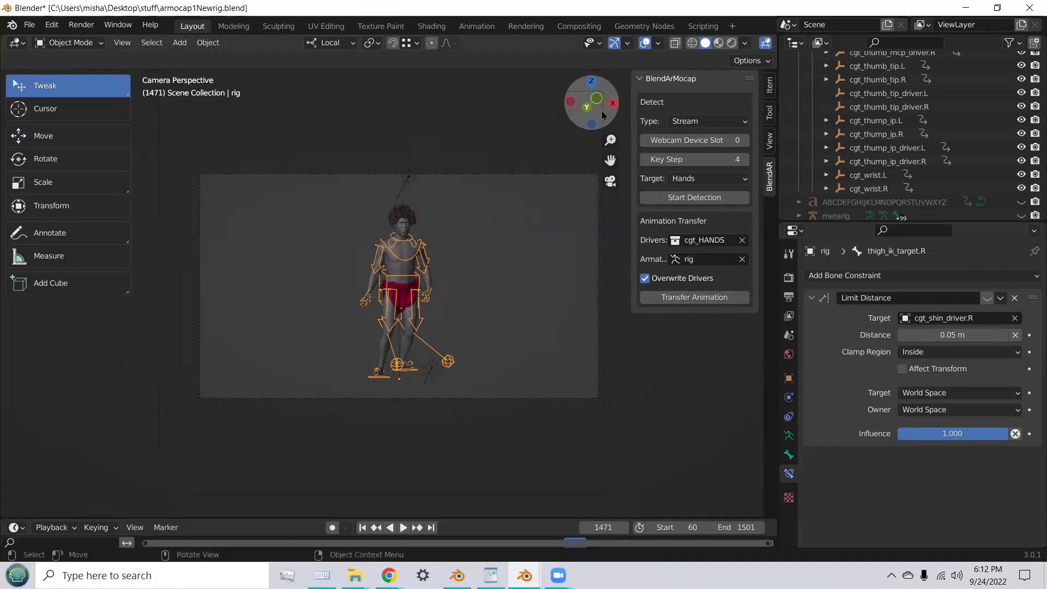
pyautogui.hotkey('alt', 'a')
# Step: Zoom the camera view in on the character and play the animation
pyautogui.moveTo(610, 139); pyautogui.dragTo(421, 237)
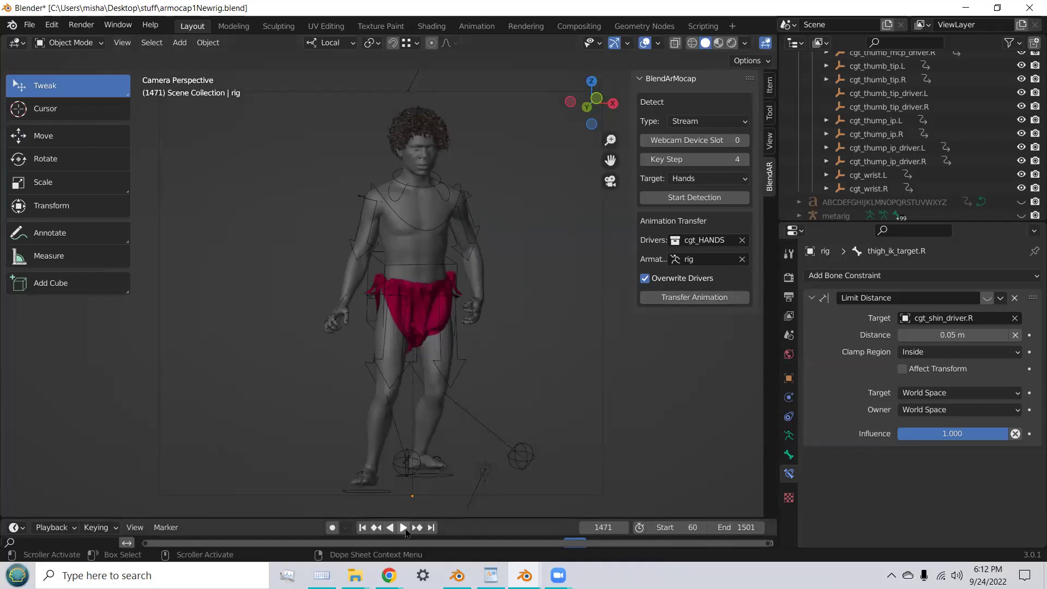
pyautogui.click(404, 529)
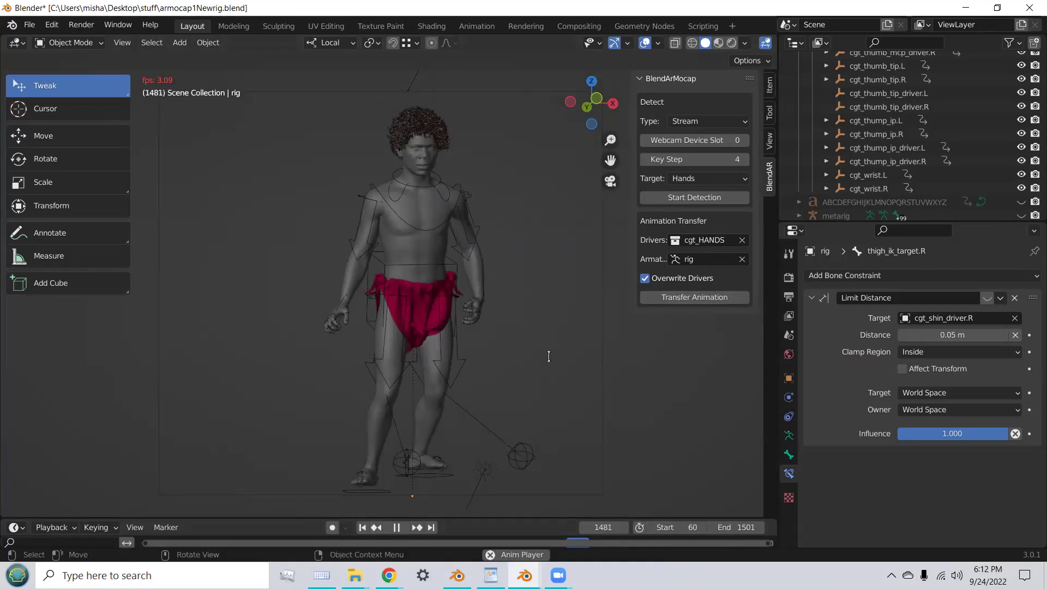
pyautogui.moveTo(415, 520); pyautogui.dragTo(366, 341)
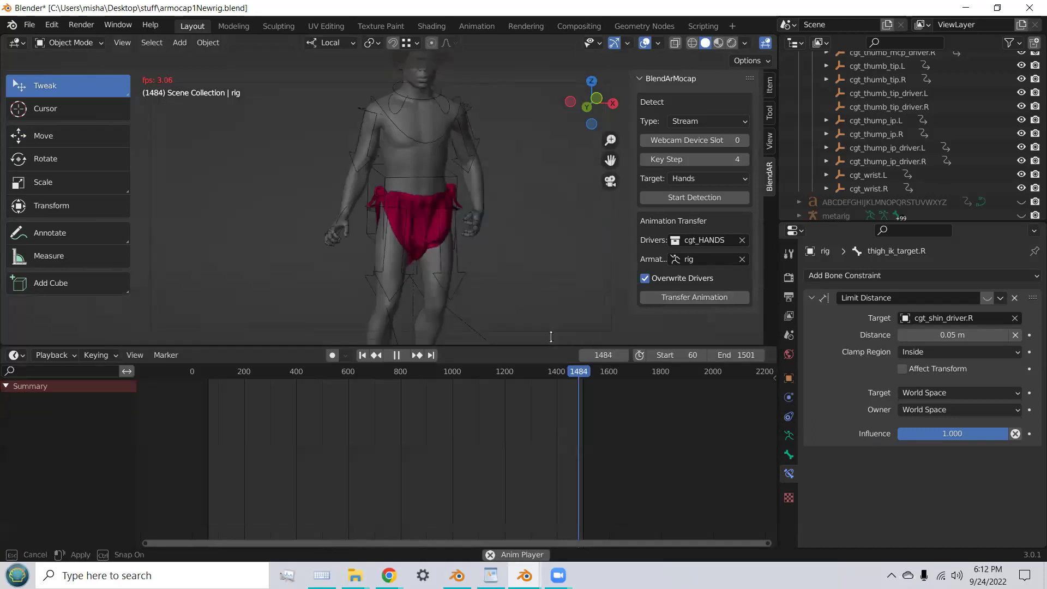
# Step: Replay the hand animation from the start, scrubbing near frames 200 and 428–445, then select the rig
pyautogui.click(362, 350)
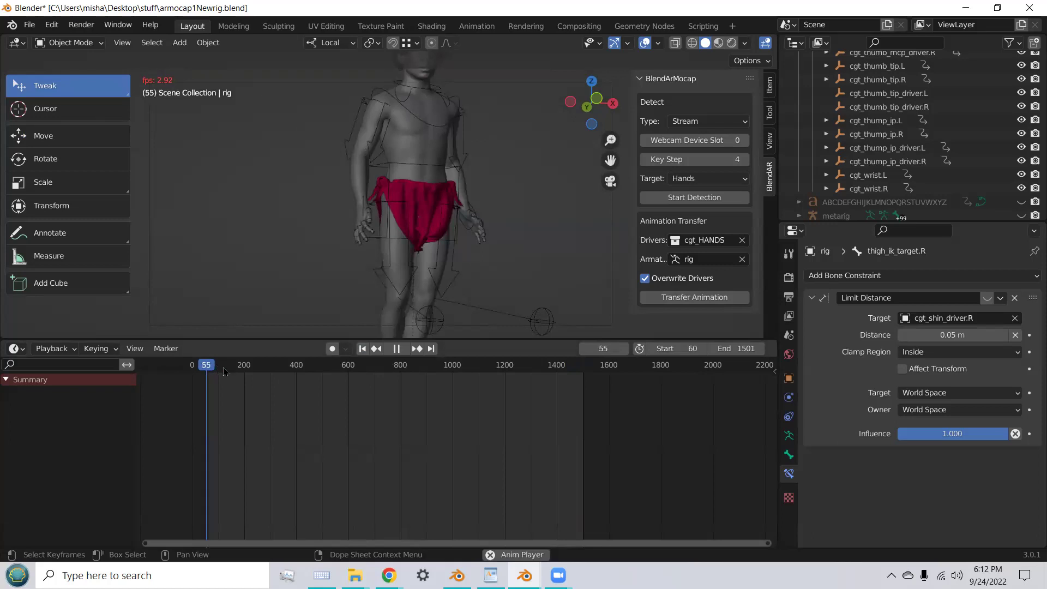
pyautogui.moveTo(224, 372); pyautogui.dragTo(251, 378)
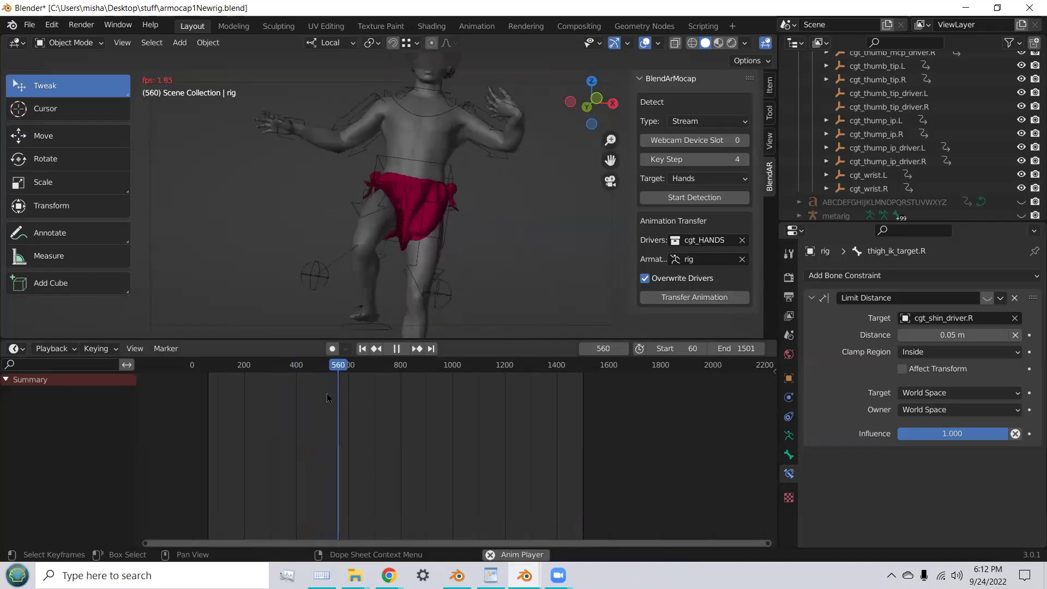
pyautogui.click(304, 402)
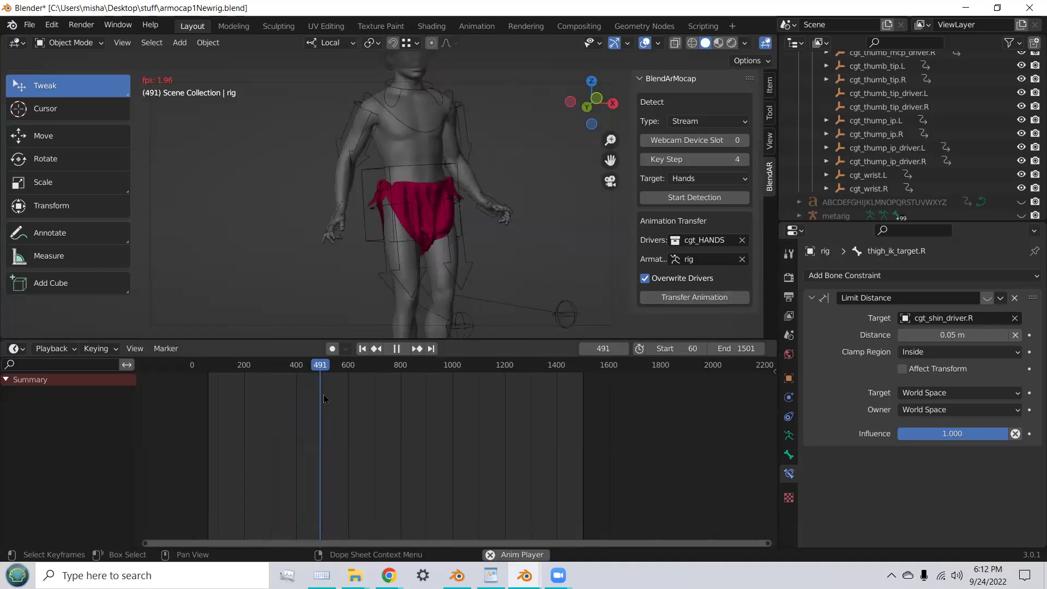
pyautogui.moveTo(331, 400)
pyautogui.mouseDown()
pyautogui.moveTo(283, 404)
pyautogui.moveTo(341, 400)
pyautogui.mouseUp()
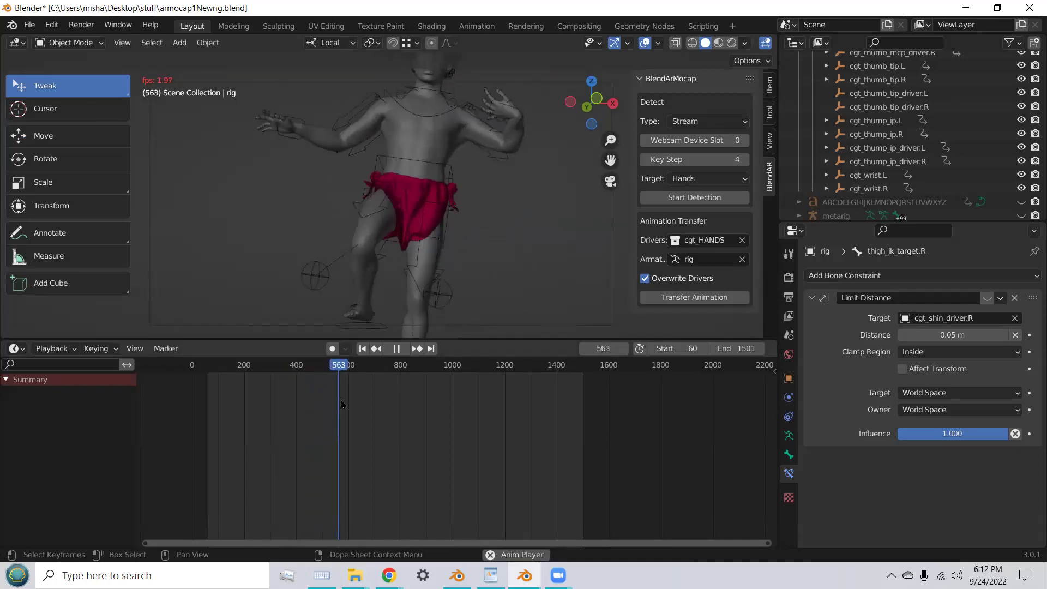
pyautogui.click(512, 107)
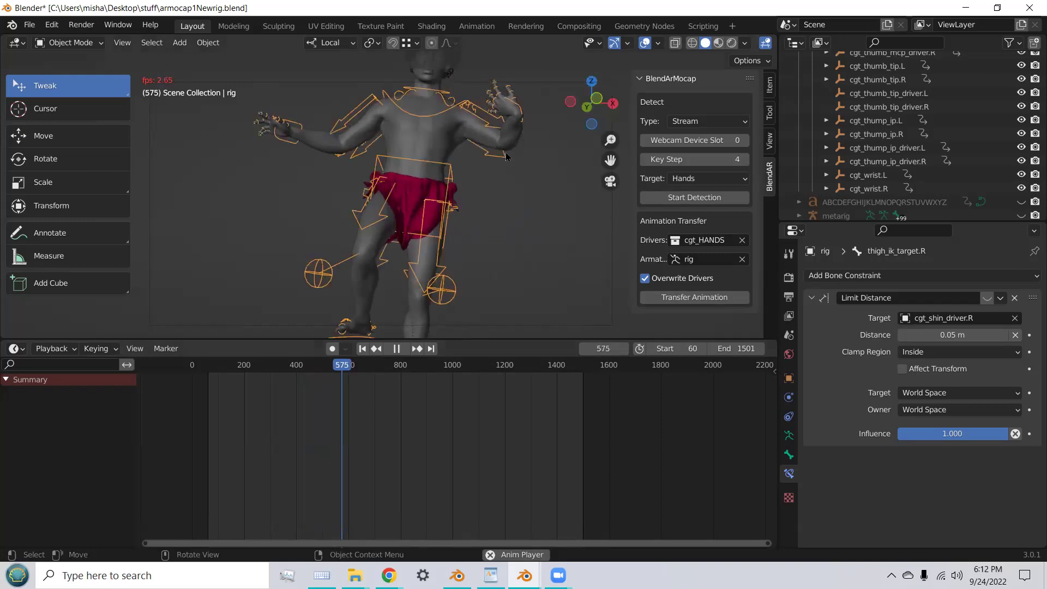
pyautogui.click(104, 42)
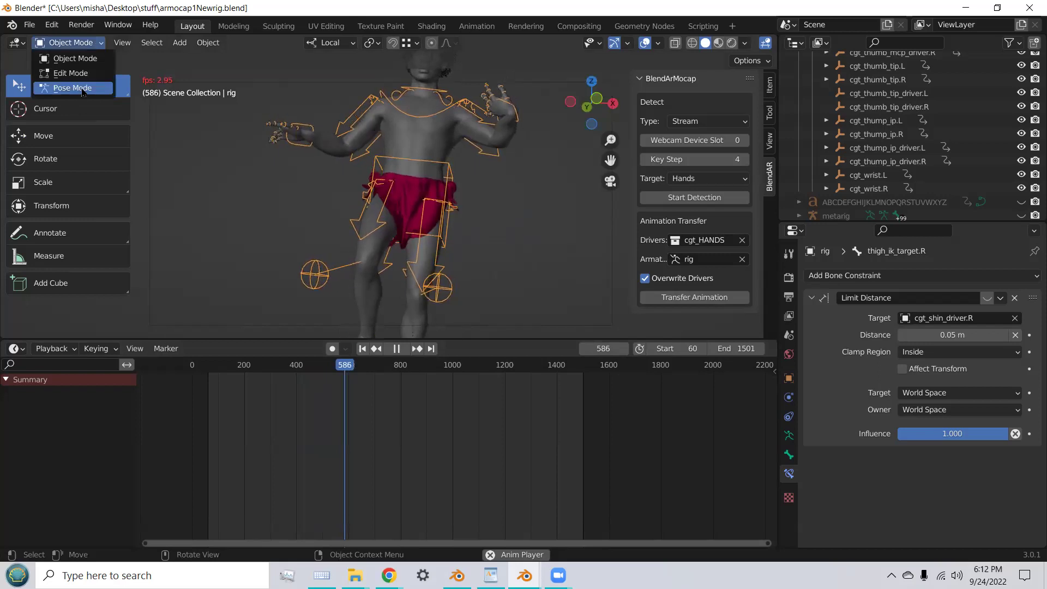
# Step: Switch the rig to Pose Mode and select the hand_ik.L bone to inspect its constraints
pyautogui.click(80, 90)
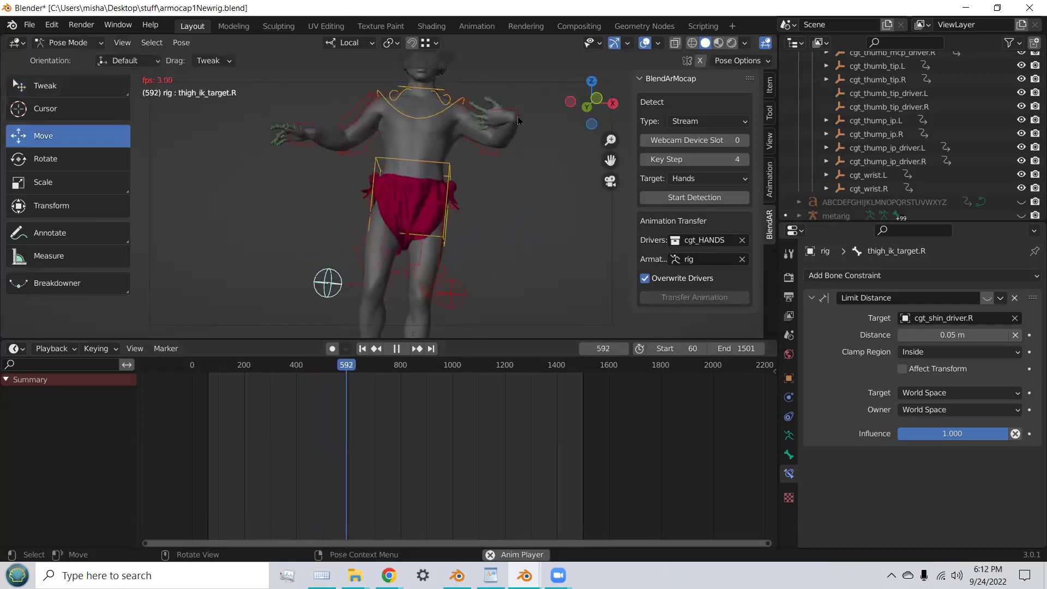
pyautogui.click(528, 142)
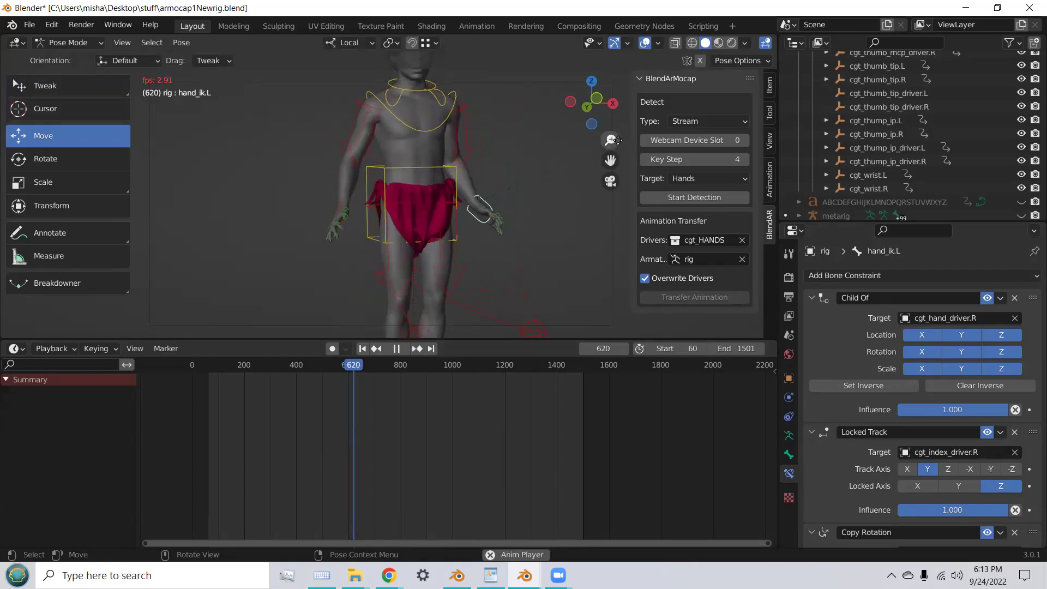
pyautogui.moveTo(617, 140); pyautogui.dragTo(617, 175)
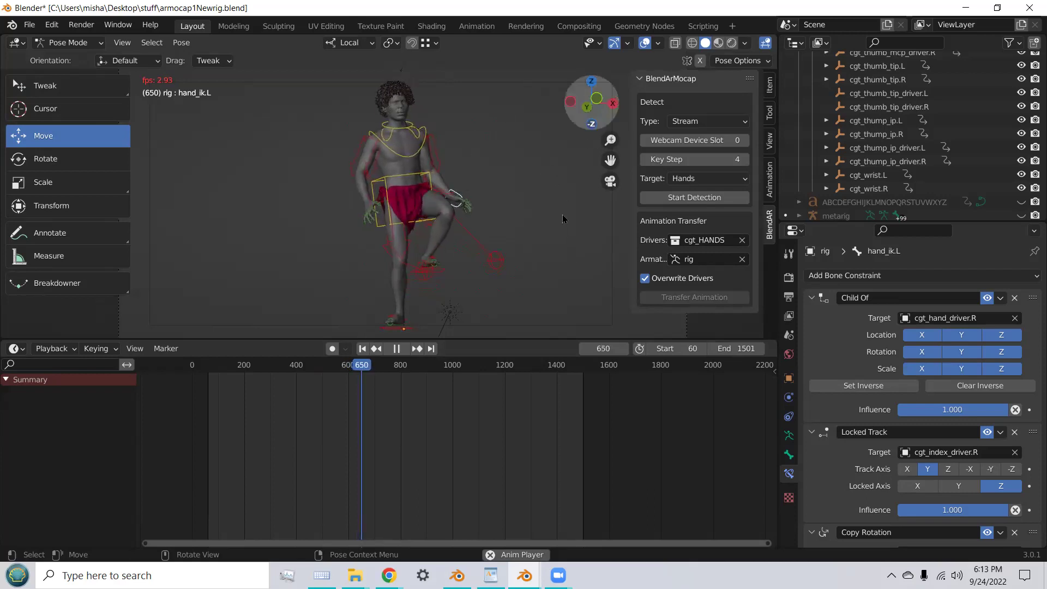
# Step: Stop playback, return to frame 60, and shrink the timeline
pyautogui.click(397, 348)
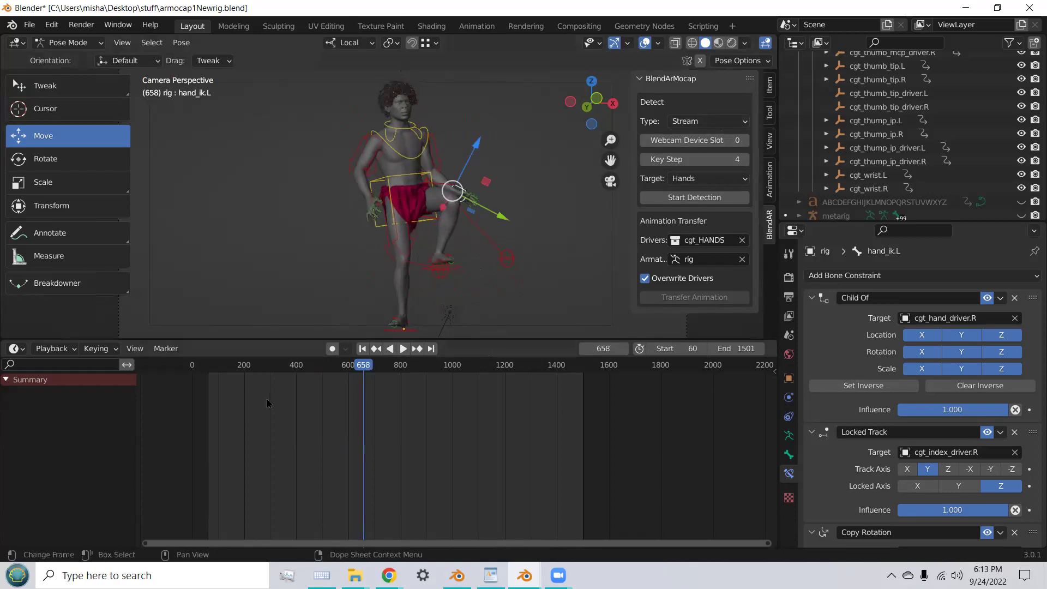
pyautogui.click(362, 349)
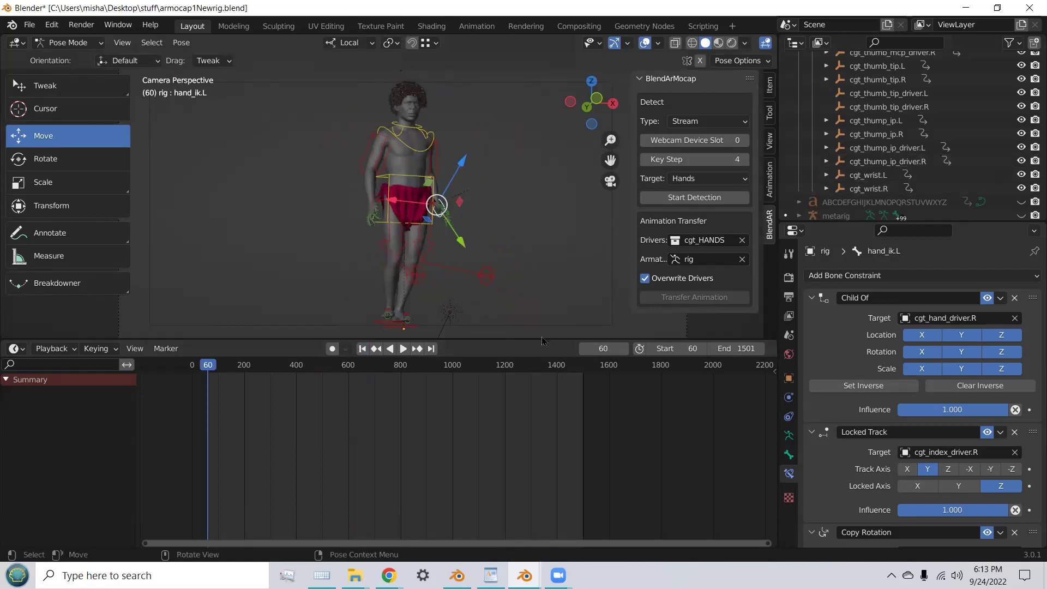
pyautogui.moveTo(541, 341); pyautogui.dragTo(549, 421)
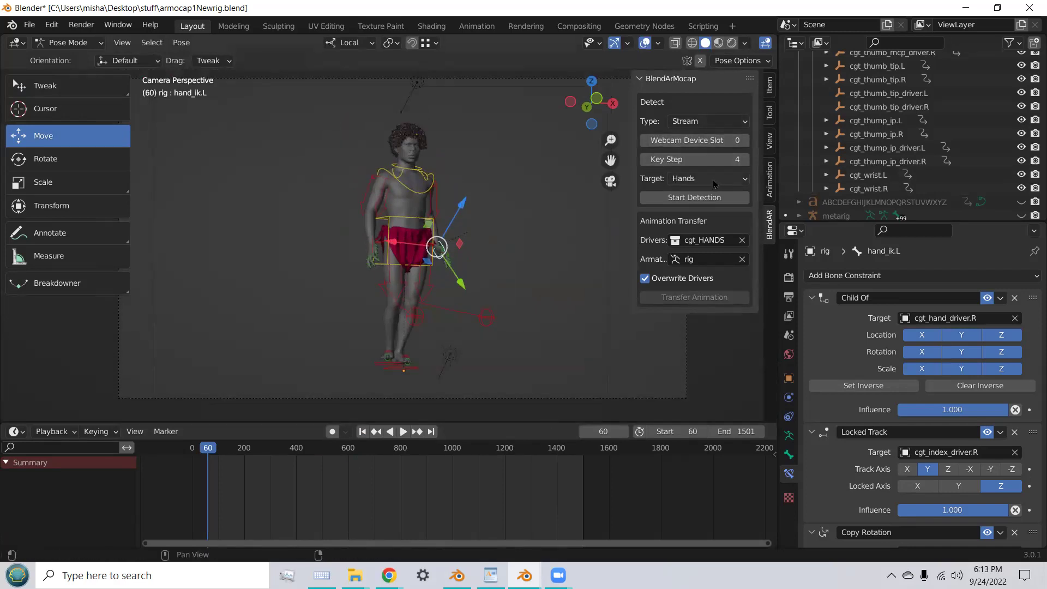
# Step: Change the BlendArMocap Target from Hands to Face and put the rig in Object Mode
pyautogui.click(714, 184)
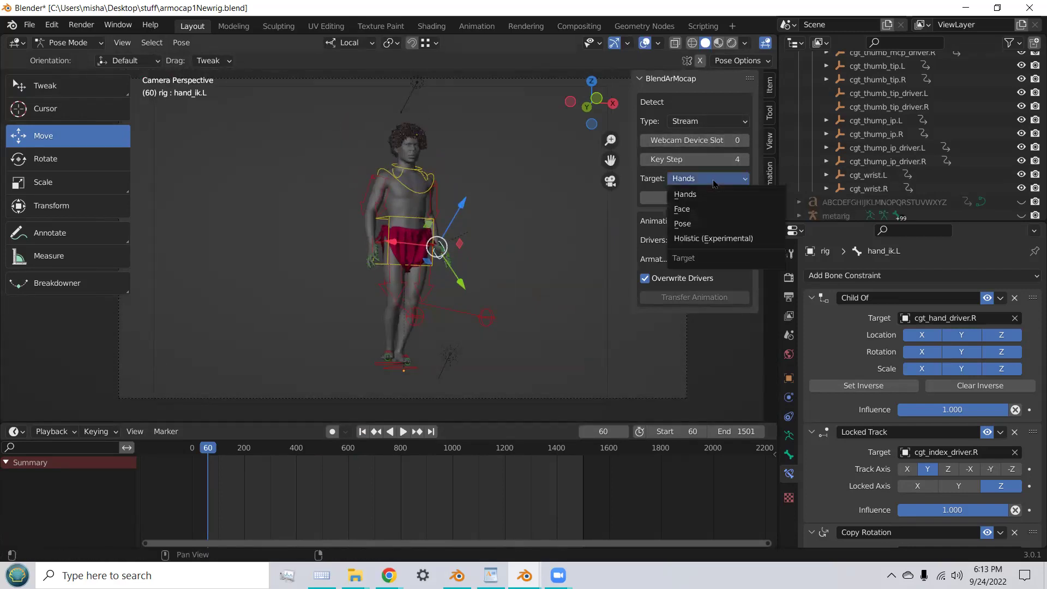
pyautogui.click(703, 210)
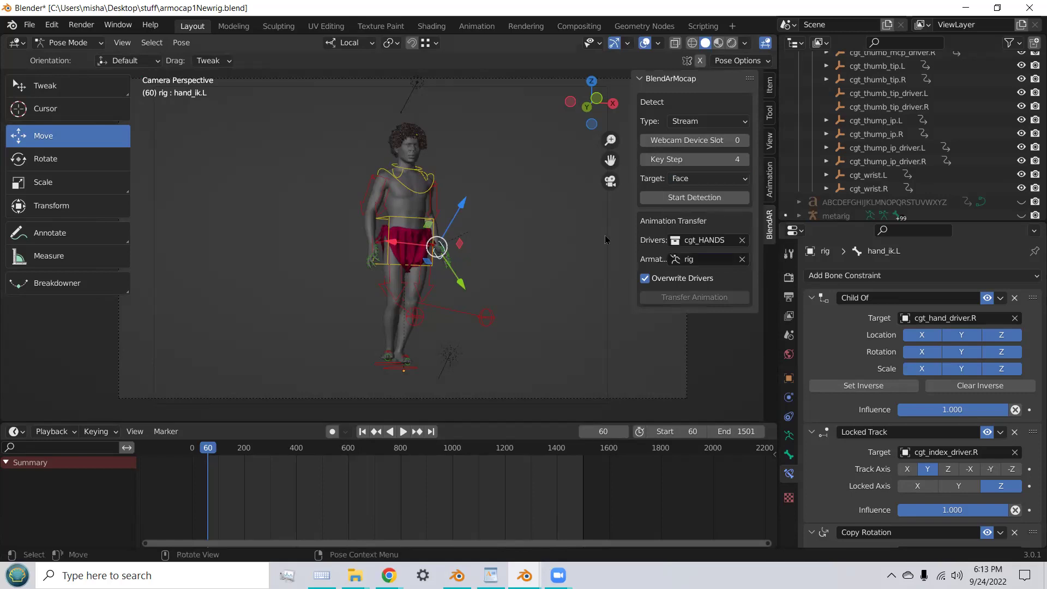
pyautogui.click(100, 46)
pyautogui.click(75, 59)
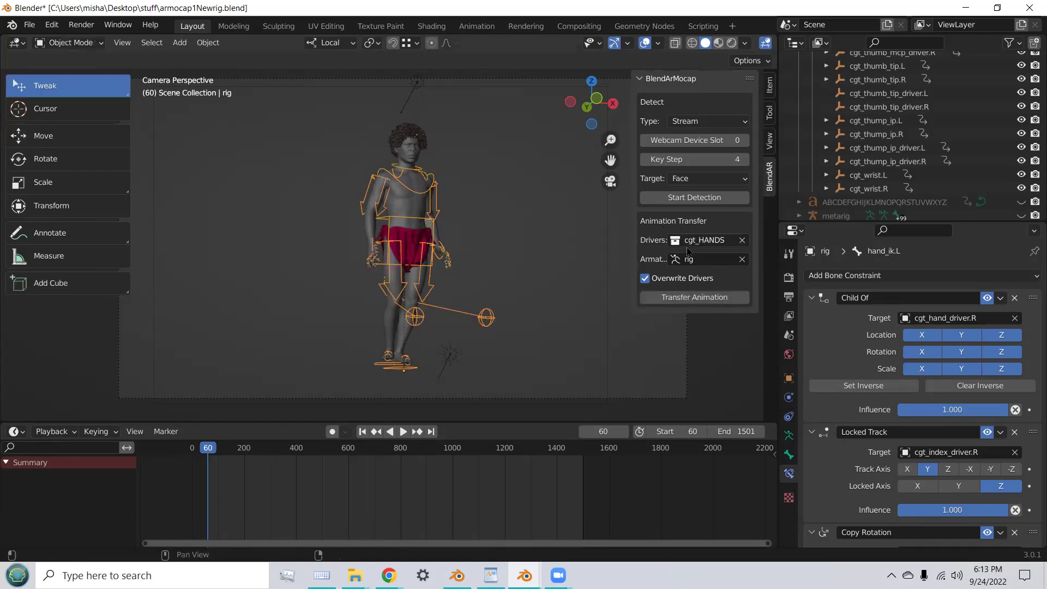
# Step: Record a webcam face-detection session with Start/Stop Detection, then maximize Blender again
pyautogui.click(996, 9)
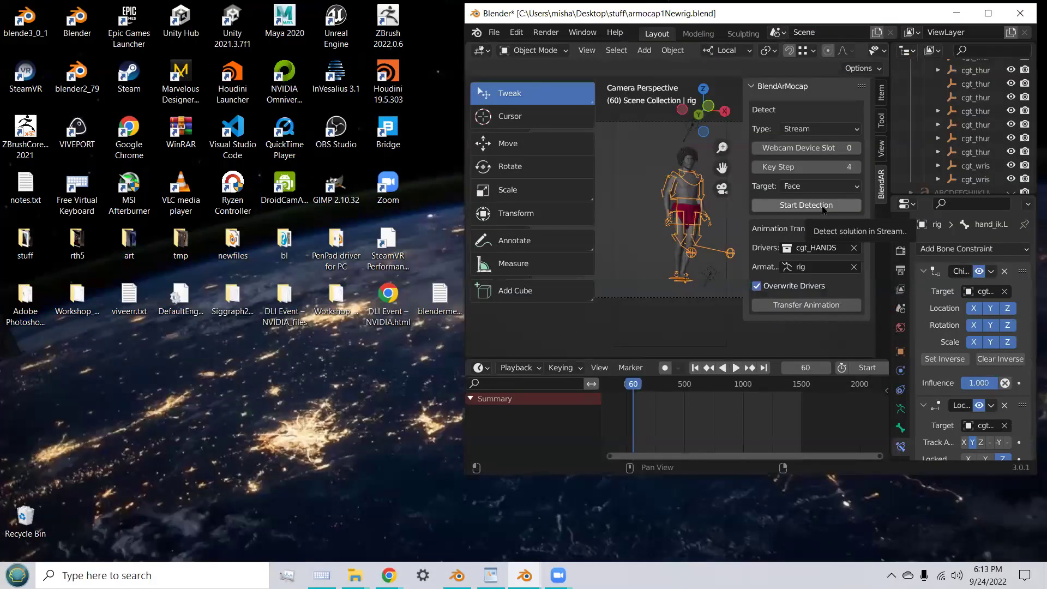
pyautogui.click(825, 210)
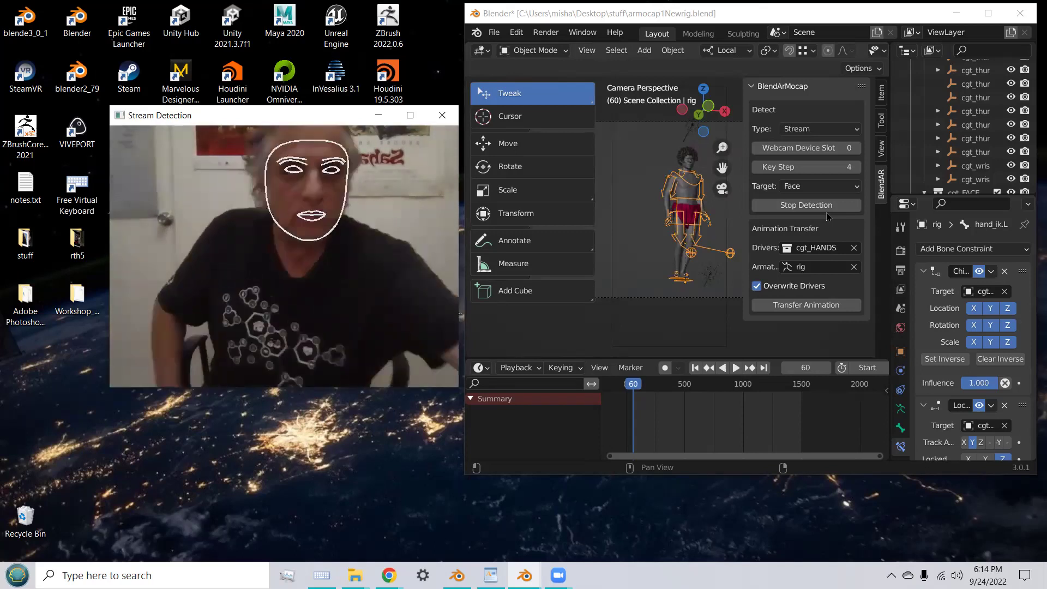
pyautogui.click(811, 206)
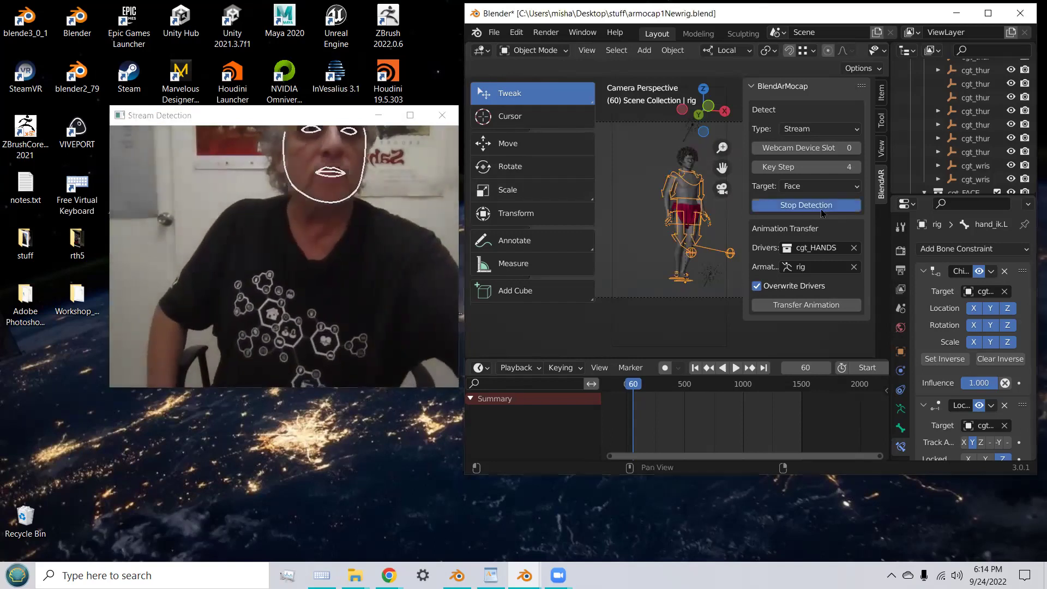
pyautogui.click(990, 13)
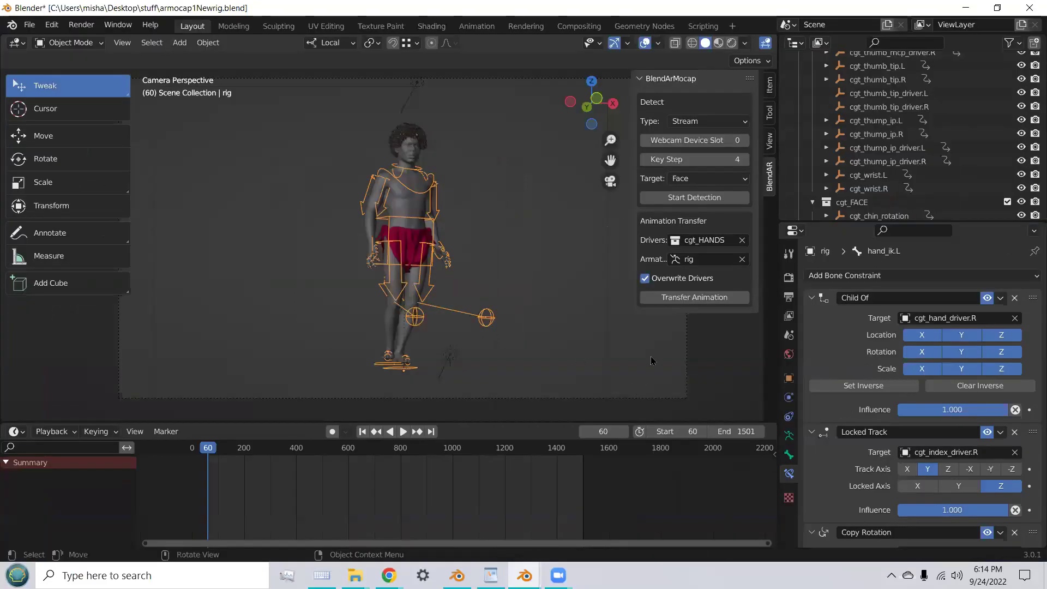
# Step: Set the Drivers collection to cgt_FACE and start playback
pyautogui.click(703, 240)
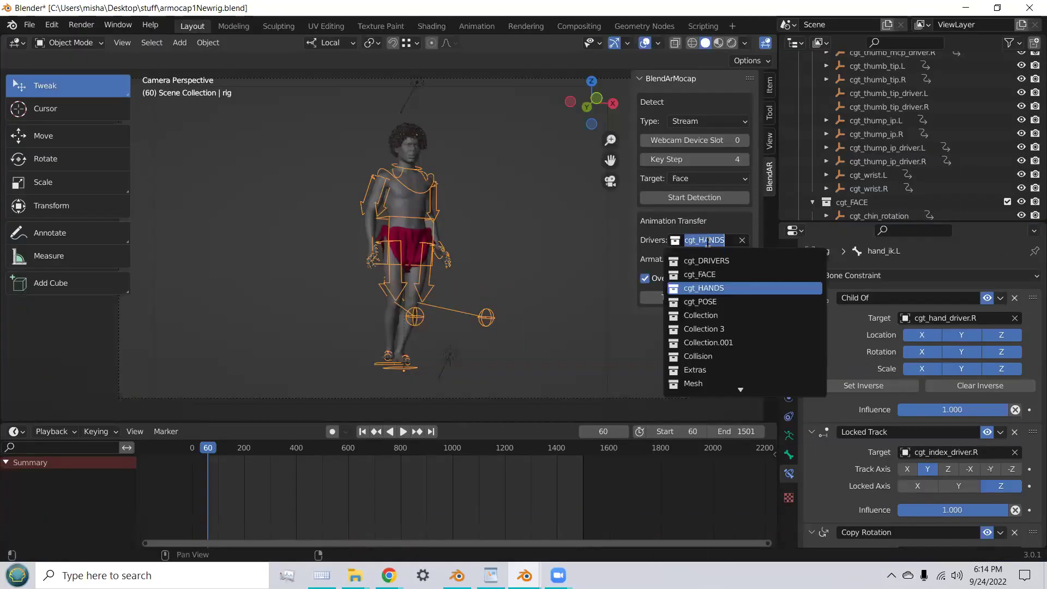
pyautogui.click(721, 274)
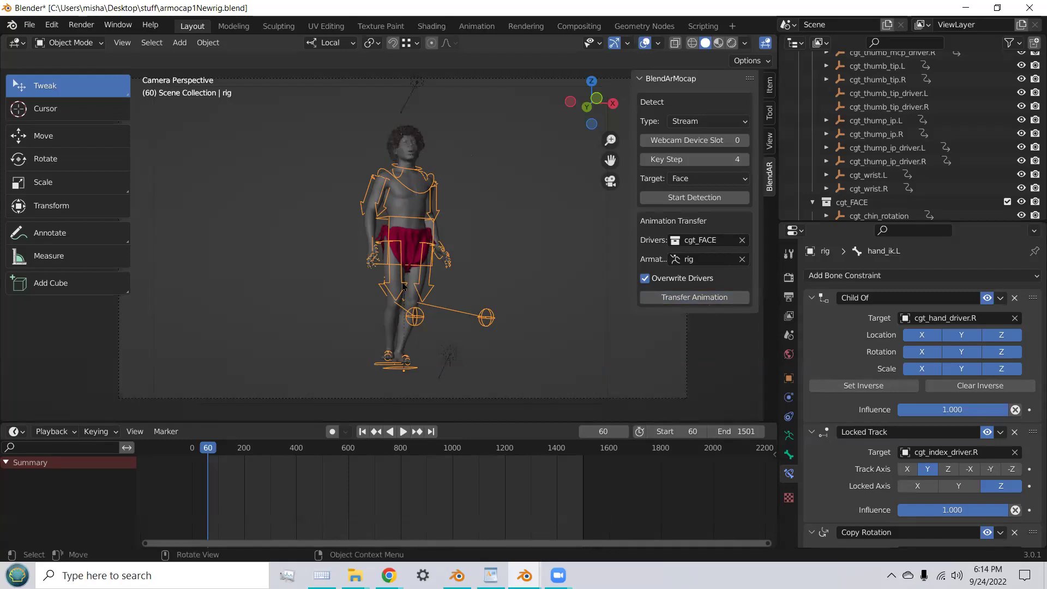
pyautogui.press('space')
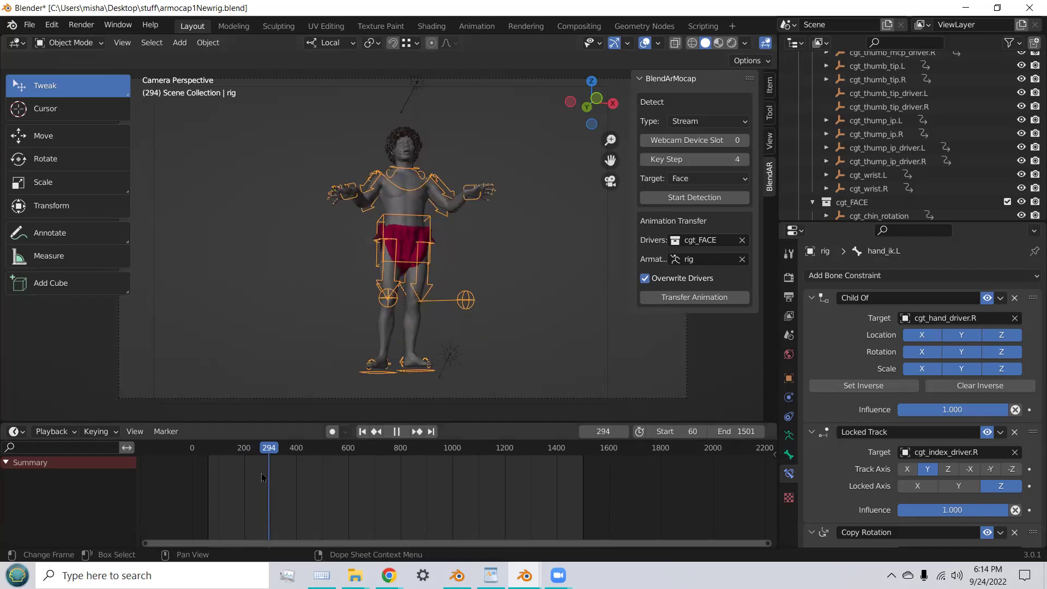
# Step: Scrub the playhead back to around frames 200 and 252, then stop playback at frame 237
pyautogui.moveTo(254, 478); pyautogui.dragTo(243, 479)
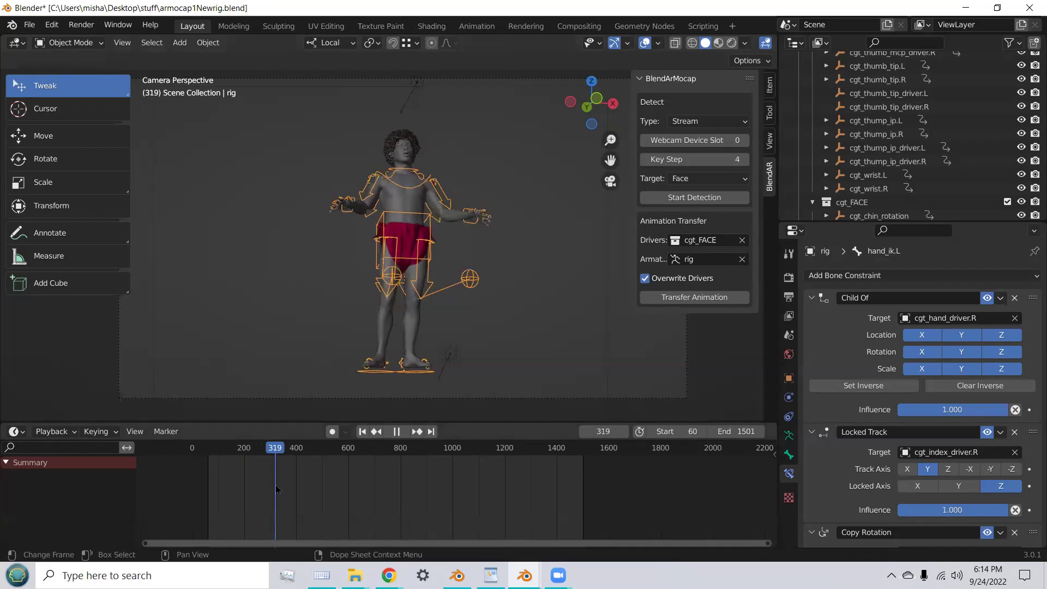
pyautogui.moveTo(270, 489); pyautogui.dragTo(255, 498)
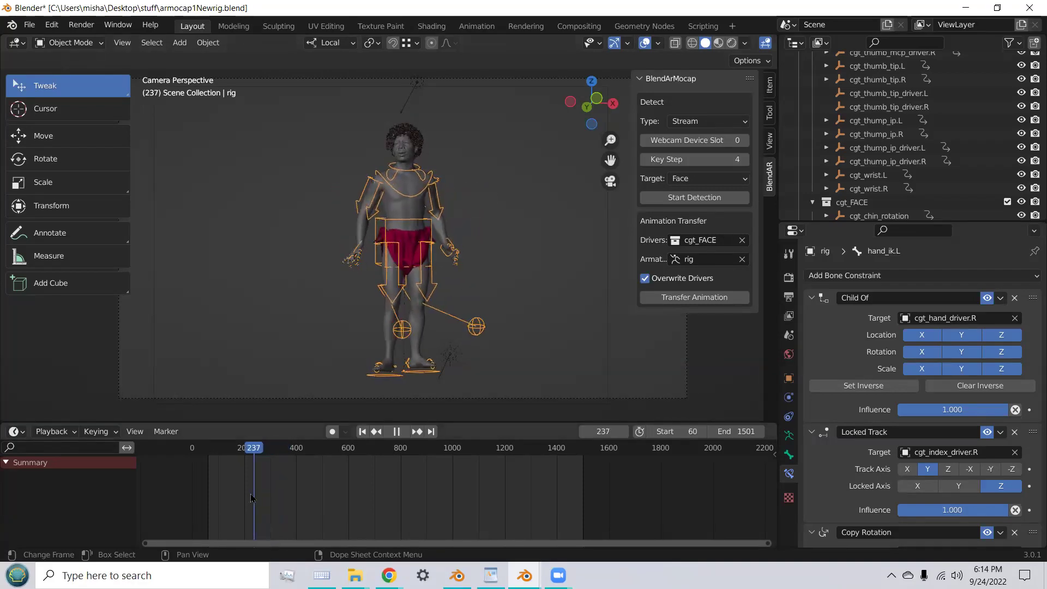
pyautogui.press('space')
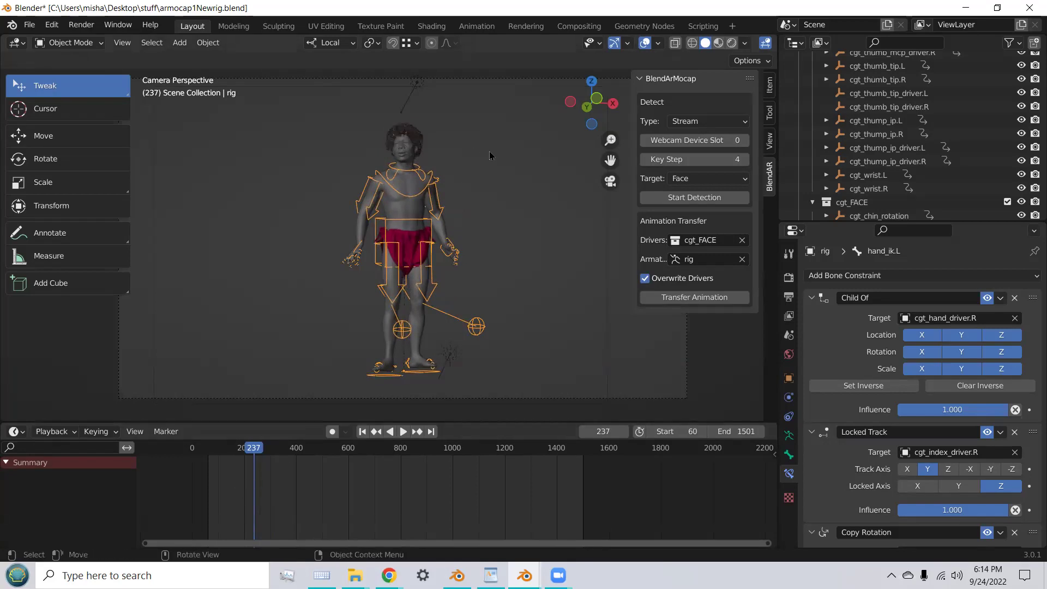